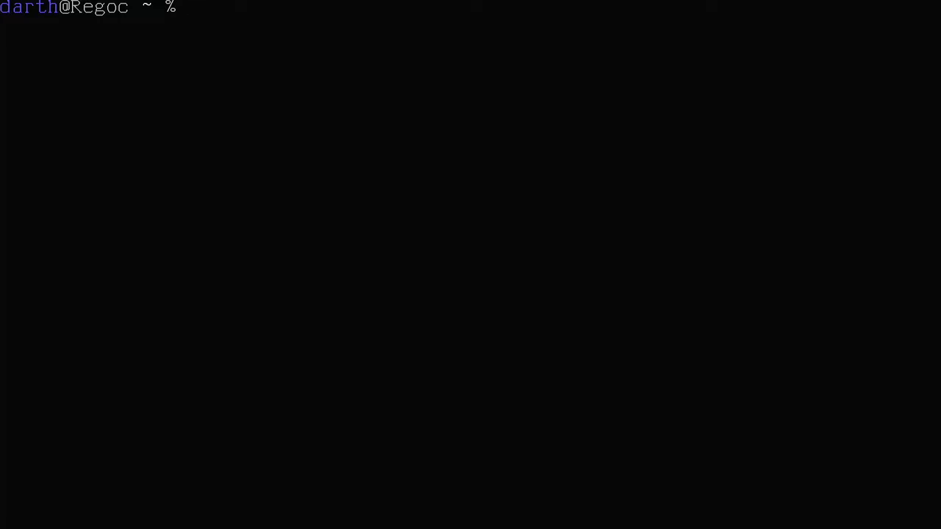
# - Display the system information with neofetch and print the contents of Notes/hyprpacman
pyautogui.write('neofetch')
pyautogui.press('Return')
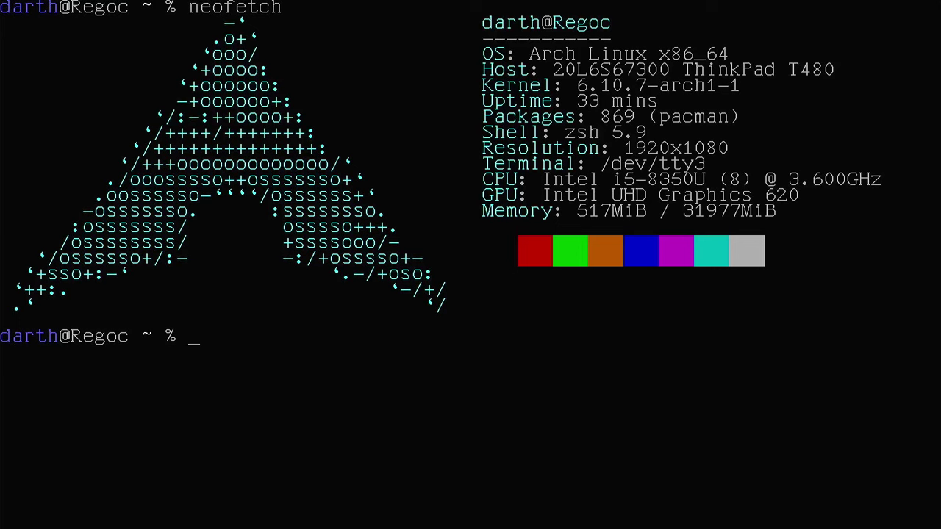
pyautogui.write('cat Notes/')
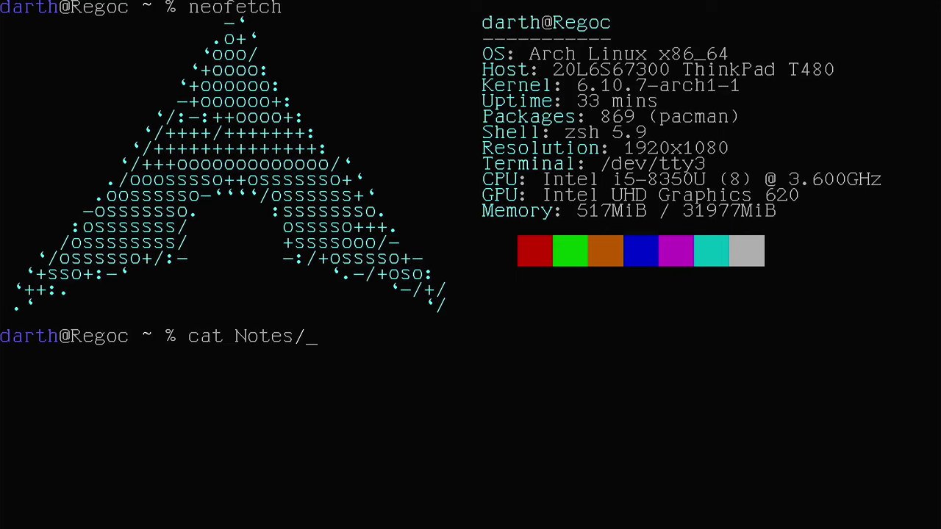
pyautogui.write('hyprpacman')
pyautogui.press('Return')
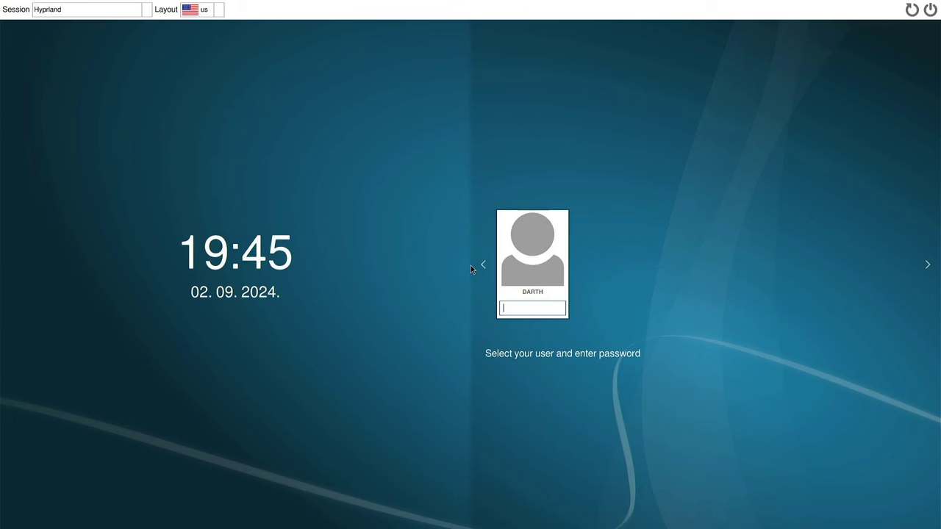
# - Log in to the Hyprland session by entering the account password
pyautogui.write('********')
pyautogui.press('Return')
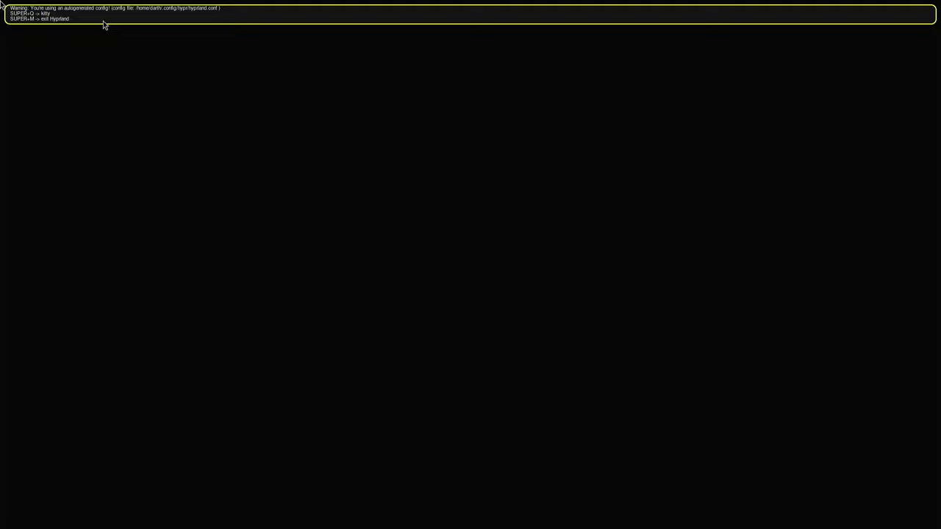
# - Launch a kitty terminal and open .config/hypr/hyprland.conf in nano
pyautogui.press('super+q')
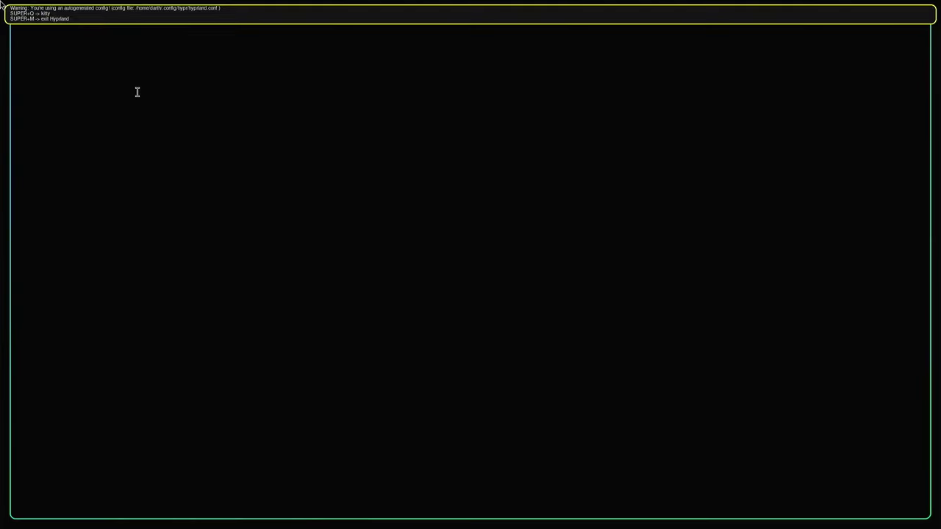
pyautogui.press('Return')
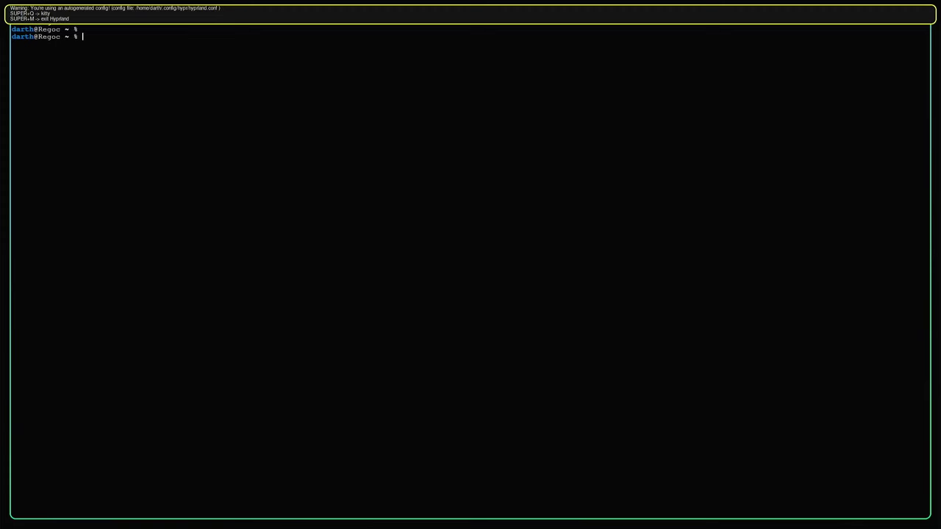
pyautogui.write('nano .config/hypr/hyprland.conf')
pyautogui.press('Return')
# - Look through the monitors, programs, autostart and environment variables sections of the Hyprland config
pyautogui.press('Down')
pyautogui.press('Down')
pyautogui.press('Down')
pyautogui.press('Down')
pyautogui.press('Down')
pyautogui.press('Down')
pyautogui.press('Down')
pyautogui.press('Down')
pyautogui.press('Down')
pyautogui.press('Down')
pyautogui.press('Down')
pyautogui.press('Down')
pyautogui.press('Down')
pyautogui.press('Down')
pyautogui.press('Down')
pyautogui.press('Down')
pyautogui.press('Down')
pyautogui.press('Down')
pyautogui.press('Down')
pyautogui.press('Down')
pyautogui.press('Down')
pyautogui.press('Down')
pyautogui.press('Down')
pyautogui.press('Down')
pyautogui.press('Down')
pyautogui.press('Up')
pyautogui.press('Down')
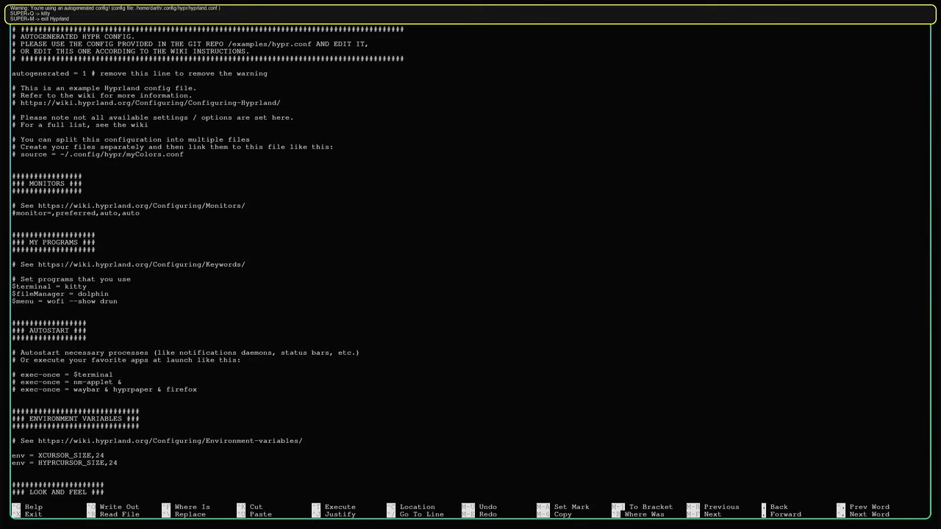
pyautogui.press('Up')
pyautogui.press('Down')
pyautogui.press('Up')
pyautogui.press('Down')
pyautogui.press('Down')
pyautogui.press('Down')
pyautogui.press('Down')
pyautogui.press('Down')
pyautogui.press('Down')
pyautogui.press('Down')
pyautogui.press('Down')
pyautogui.press('Down')
pyautogui.press('Down')
pyautogui.press('Down')
pyautogui.press('Down')
pyautogui.press('Down')
pyautogui.press('Down')
pyautogui.press('Down')
pyautogui.press('Down')
pyautogui.press('Down')
pyautogui.press('Down')
pyautogui.press('Down')
pyautogui.press('Down')
pyautogui.press('Down')
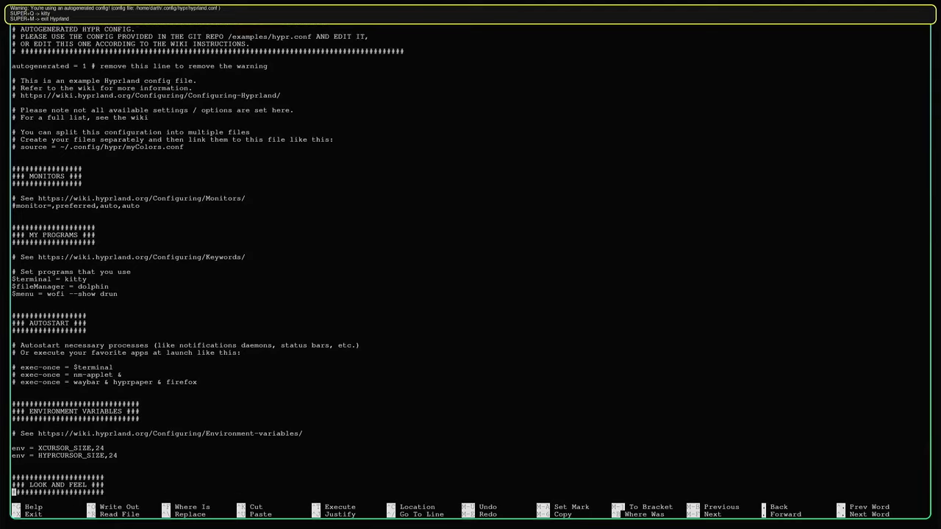
# - Set the scale of the eDP-1 monitor line at the end of the config to 1.5
pyautogui.press('Down')
pyautogui.press('Down')
pyautogui.press('Down')
pyautogui.press('Down')
pyautogui.press('Down')
pyautogui.press('Down')
pyautogui.press('Down')
pyautogui.press('Down')
pyautogui.press('Down')
pyautogui.press('Down')
pyautogui.press('Down')
pyautogui.press('Down')
pyautogui.press('Down')
pyautogui.press('Down')
pyautogui.press('Down')
pyautogui.press('Down')
pyautogui.press('Down')
pyautogui.press('Down')
pyautogui.press('Down')
pyautogui.press('Down')
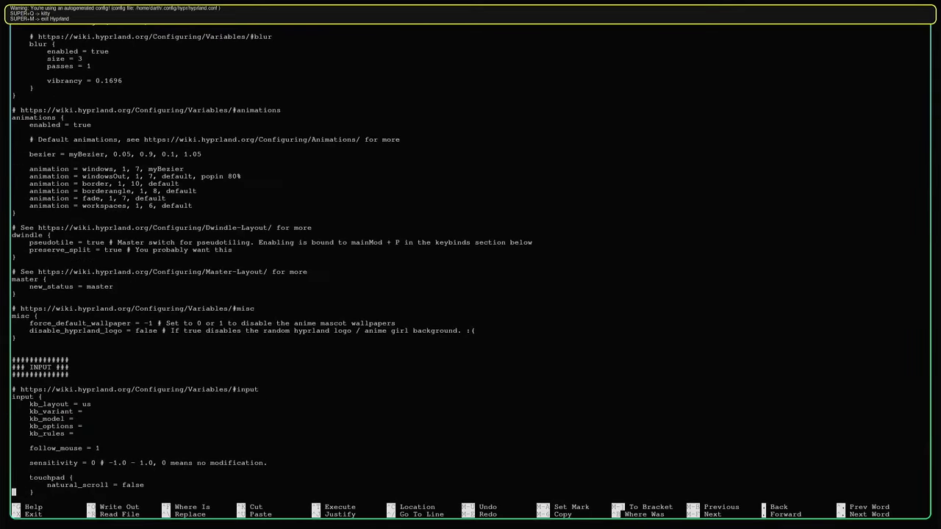
pyautogui.press('Up')
pyautogui.press('Up')
pyautogui.press('Up')
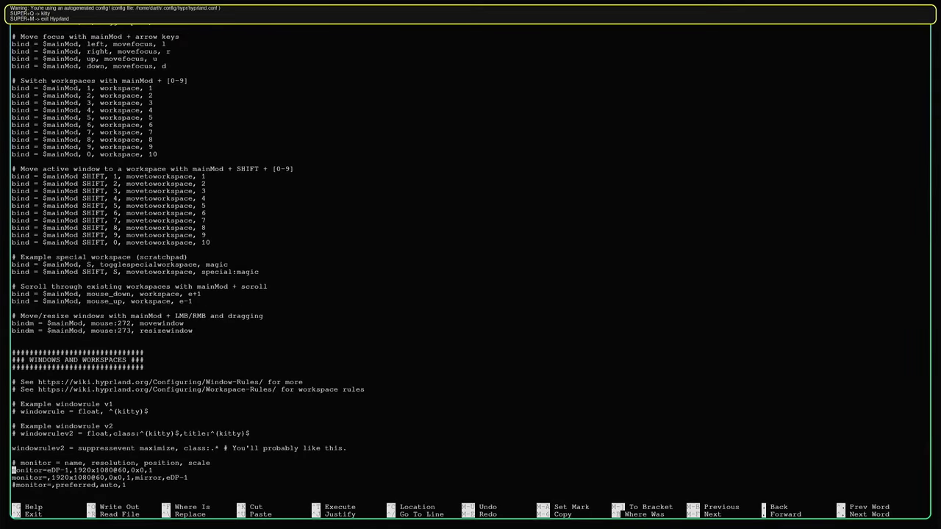
pyautogui.press('Right')
pyautogui.press('Right')
pyautogui.press('Right')
pyautogui.press('Right')
pyautogui.press('Right')
pyautogui.press('Right')
pyautogui.press('Right')
pyautogui.press('Right')
pyautogui.press('Right')
pyautogui.press('Right')
pyautogui.press('Right')
pyautogui.press('Right')
pyautogui.press('Right')
pyautogui.press('Right')
pyautogui.press('Right')
pyautogui.press('Right')
pyautogui.press('Right')
pyautogui.press('Right')
pyautogui.press('Right')
pyautogui.press('Right')
pyautogui.press('Right')
pyautogui.press('Right')
pyautogui.press('Right')
pyautogui.press('Right')
pyautogui.press('Right')
pyautogui.press('Right')
pyautogui.press('Right')
pyautogui.press('Right')
pyautogui.press('Right')
pyautogui.press('Right')
pyautogui.press('Right')
pyautogui.press('Right')
pyautogui.press('Right')
pyautogui.press('Left')
pyautogui.write('.5')
# - Set the scale in the monitor line that mirrors eDP-1 to 1.5 and save the config file
pyautogui.press('Down')
pyautogui.press('Left')
pyautogui.press('Left')
pyautogui.press('Left')
pyautogui.press('Left')
pyautogui.press('Left')
pyautogui.press('Left')
pyautogui.press('Left')
pyautogui.write('.5')
pyautogui.hotkey('ctrl', 'o')
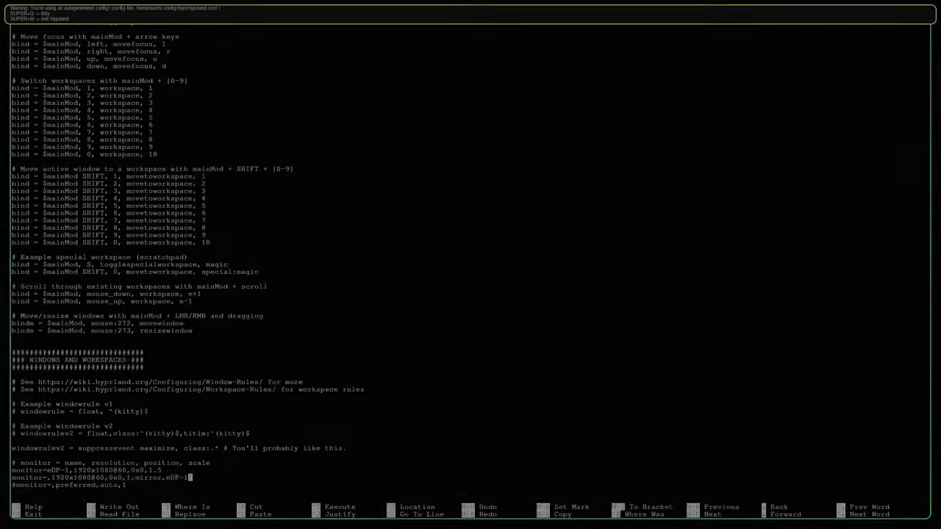
pyautogui.press('Return')
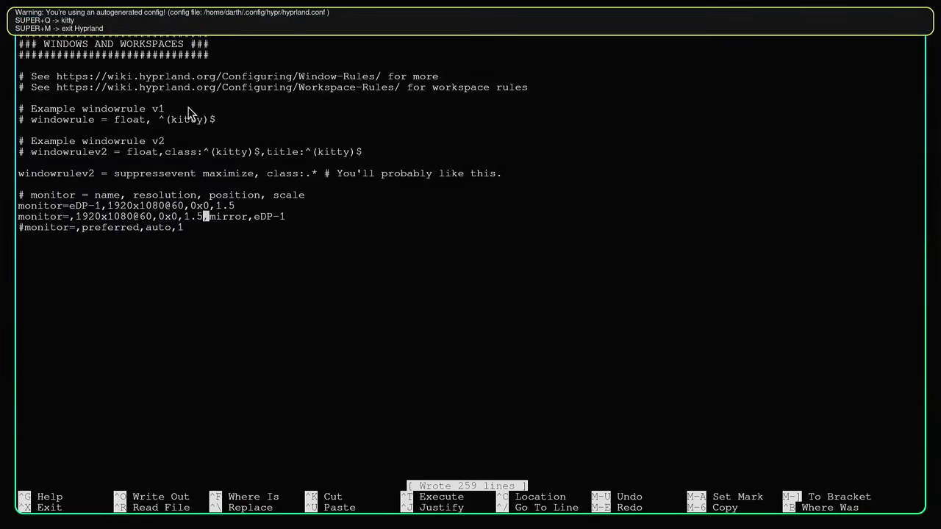
pyautogui.press('Up')
pyautogui.press('Left')
pyautogui.press('Right')
pyautogui.press('Right')
pyautogui.press('Right')
pyautogui.press('Right')
pyautogui.press('Right')
pyautogui.press('Left')
pyautogui.press('Left')
pyautogui.press('Left')
pyautogui.press('Right')
pyautogui.press('Right')
pyautogui.press('Right')
pyautogui.press('Down')
pyautogui.press('Left')
pyautogui.press('Left')
pyautogui.press('Left')
pyautogui.press('Left')
pyautogui.press('Left')
pyautogui.press('Left')
pyautogui.press('Left')
pyautogui.press('Up')
pyautogui.press('Right')
pyautogui.press('Right')
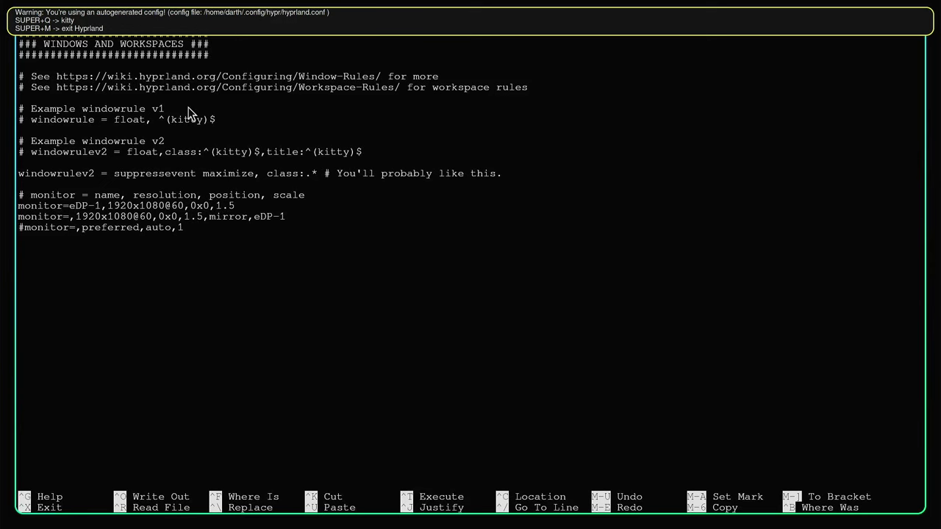
# - Examine the name, resolution, position, scale and mirror fields of the monitor lines at the end of the config
pyautogui.press('Right')
pyautogui.press('Right')
pyautogui.press('Right')
pyautogui.press('Right')
pyautogui.press('Down')
pyautogui.press('Left')
pyautogui.press('Left')
pyautogui.press('Left')
pyautogui.press('Left')
pyautogui.press('Left')
pyautogui.press('Left')
pyautogui.press('Left')
pyautogui.press('Left')
pyautogui.press('Left')
pyautogui.press('Left')
pyautogui.press('Left')
pyautogui.press('Left')
pyautogui.press('Left')
pyautogui.press('Left')
pyautogui.press('Left')
pyautogui.press('Left')
pyautogui.press('Left')
pyautogui.press('Left')
pyautogui.press('Left')
pyautogui.press('Left')
pyautogui.press('Left')
pyautogui.press('Left')
pyautogui.press('Left')
pyautogui.press('Left')
pyautogui.press('Right')
pyautogui.press('Right')
pyautogui.press('Right')
pyautogui.press('Right')
pyautogui.press('Right')
pyautogui.press('Right')
pyautogui.press('Right')
pyautogui.press('Right')
pyautogui.press('Right')
pyautogui.press('Right')
pyautogui.press('Right')
pyautogui.press('Right')
pyautogui.press('Right')
pyautogui.press('Right')
pyautogui.press('Right')
pyautogui.press('Right')
pyautogui.press('Right')
pyautogui.press('Right')
pyautogui.press('Right')
pyautogui.press('Right')
pyautogui.press('Left')
pyautogui.press('Left')
pyautogui.press('Left')
pyautogui.press('Right')
pyautogui.press('Right')
pyautogui.press('Right')
pyautogui.press('Right')
pyautogui.press('Right')
pyautogui.press('Right')
pyautogui.press('Right')
pyautogui.press('Right')
pyautogui.press('Right')
pyautogui.press('Right')
pyautogui.press('Right')
pyautogui.press('Right')
pyautogui.press('Right')
pyautogui.press('Left')
pyautogui.press('Left')
pyautogui.press('Left')
pyautogui.press('Left')
pyautogui.press('Left')
pyautogui.press('Left')
pyautogui.press('Left')
pyautogui.press('Left')
pyautogui.press('Left')
pyautogui.press('Left')
pyautogui.press('Left')
pyautogui.press('Left')
pyautogui.press('Left')
pyautogui.press('Left')
pyautogui.press('Left')
pyautogui.press('Left')
pyautogui.press('Left')
pyautogui.press('Left')
pyautogui.press('Left')
pyautogui.press('Left')
pyautogui.press('Left')
pyautogui.press('Left')
pyautogui.press('Left')
pyautogui.press('Left')
pyautogui.press('Left')
pyautogui.press('Left')
pyautogui.press('Left')
pyautogui.press('Left')
pyautogui.press('Left')
pyautogui.press('Left')
pyautogui.press('Right')
pyautogui.press('Right')
pyautogui.press('Right')
pyautogui.press('Right')
pyautogui.press('Right')
pyautogui.press('Right')
pyautogui.press('Right')
pyautogui.press('Right')
pyautogui.press('Left')
pyautogui.press('Left')
pyautogui.press('Left')
pyautogui.press('Left')
pyautogui.press('Left')
pyautogui.press('Left')
pyautogui.press('Left')
pyautogui.press('Right')
pyautogui.press('Right')
pyautogui.press('Right')
pyautogui.press('Right')
pyautogui.press('Right')
pyautogui.press('Up')
pyautogui.press('Left')
pyautogui.press('Left')
pyautogui.press('Left')
pyautogui.press('Left')
pyautogui.press('Left')
pyautogui.press('Right')
pyautogui.press('Right')
pyautogui.press('Right')
pyautogui.press('Right')
pyautogui.press('Right')
pyautogui.press('Down')
pyautogui.press('Up')
pyautogui.press('Up')
pyautogui.press('Right')
pyautogui.press('Right')
pyautogui.press('Right')
pyautogui.press('Right')
pyautogui.press('Right')
pyautogui.press('Right')
pyautogui.press('Right')
pyautogui.press('Right')
pyautogui.press('Right')
pyautogui.press('Right')
pyautogui.press('Right')
pyautogui.press('Right')
pyautogui.press('Right')
pyautogui.press('Right')
pyautogui.press('End')
pyautogui.press('Left')
pyautogui.press('Left')
pyautogui.press('Left')
pyautogui.press('Left')
pyautogui.press('Left')
pyautogui.press('Left')
pyautogui.press('Left')
pyautogui.press('Left')
pyautogui.press('Left')
pyautogui.press('Left')
pyautogui.press('Left')
pyautogui.press('Left')
pyautogui.press('Left')
pyautogui.press('Left')
pyautogui.press('Left')
pyautogui.press('Down')
pyautogui.press('Down')
pyautogui.press('Left')
pyautogui.press('Left')
pyautogui.press('Right')
pyautogui.press('Right')
pyautogui.press('Right')
pyautogui.press('Right')
pyautogui.press('Right')
pyautogui.press('Right')
pyautogui.press('Right')
pyautogui.press('Right')
pyautogui.press('Right')
pyautogui.press('Right')
pyautogui.press('Right')
pyautogui.press('Right')
pyautogui.press('Left')
pyautogui.press('Left')
pyautogui.press('Left')
pyautogui.press('Left')
pyautogui.press('Left')
pyautogui.press('Left')
pyautogui.press('Left')
pyautogui.press('Left')
pyautogui.press('Left')
pyautogui.press('Left')
pyautogui.press('Left')
pyautogui.press('Left')
pyautogui.press('Left')
pyautogui.press('Left')
pyautogui.press('Left')
pyautogui.press('Left')
pyautogui.press('Left')
pyautogui.press('Left')
pyautogui.press('Up')
pyautogui.press('Right')
pyautogui.press('Right')
pyautogui.press('Right')
# - Look back up through the window rules, workspace and focus keybindings of the Hyprland config
pyautogui.press('Up')
pyautogui.press('Up')
pyautogui.press('Up')
pyautogui.press('Up')
pyautogui.press('Up')
pyautogui.press('Up')
pyautogui.press('Up')
pyautogui.press('Up')
pyautogui.press('Up')
pyautogui.press('Up')
pyautogui.press('Up')
pyautogui.press('Up')
pyautogui.press('Up')
pyautogui.press('Up')
pyautogui.press('Up')
pyautogui.press('Up')
pyautogui.press('Up')
pyautogui.press('Up')
pyautogui.press('Up')
pyautogui.press('Up')
pyautogui.press('Up')
pyautogui.press('Up')
pyautogui.press('Up')
pyautogui.press('Up')
pyautogui.press('Up')
pyautogui.press('Up')
pyautogui.press('Up')
pyautogui.press('Up')
pyautogui.press('Up')
pyautogui.press('Up')
pyautogui.press('Up')
pyautogui.press('Up')
pyautogui.press('Up')
pyautogui.press('Up')
pyautogui.press('Up')
pyautogui.press('Up')
pyautogui.press('Up')
pyautogui.press('Up')
pyautogui.press('Up')
pyautogui.press('Up')
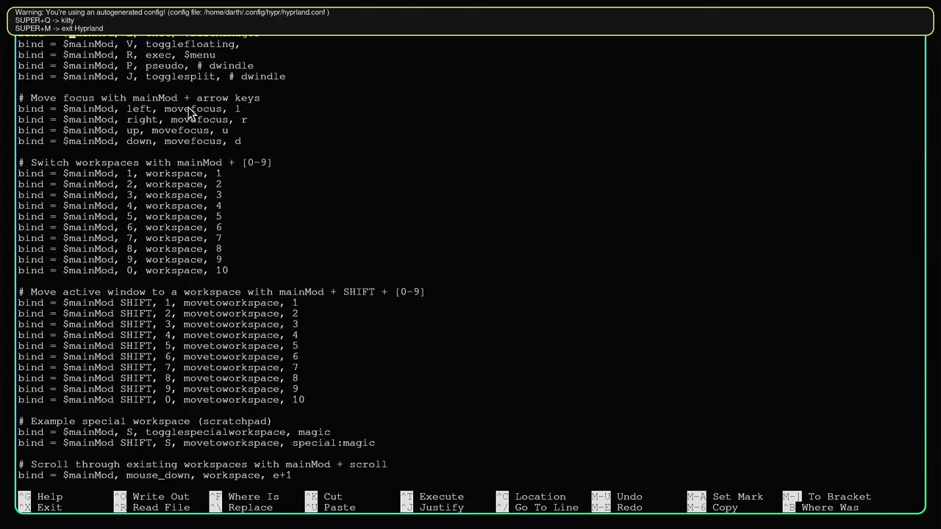
# - Comment out the autogenerated = 1 line near the start of hyprland.conf, save the file and close the editor
pyautogui.press('pageup')
pyautogui.press('pageup')
pyautogui.press('pageup')
pyautogui.press('pageup')
pyautogui.press('pageup')
pyautogui.press('pageup')
pyautogui.press('Down')
pyautogui.press('Down')
pyautogui.press('Down')
pyautogui.press('Down')
pyautogui.press('Down')
pyautogui.press('Down')
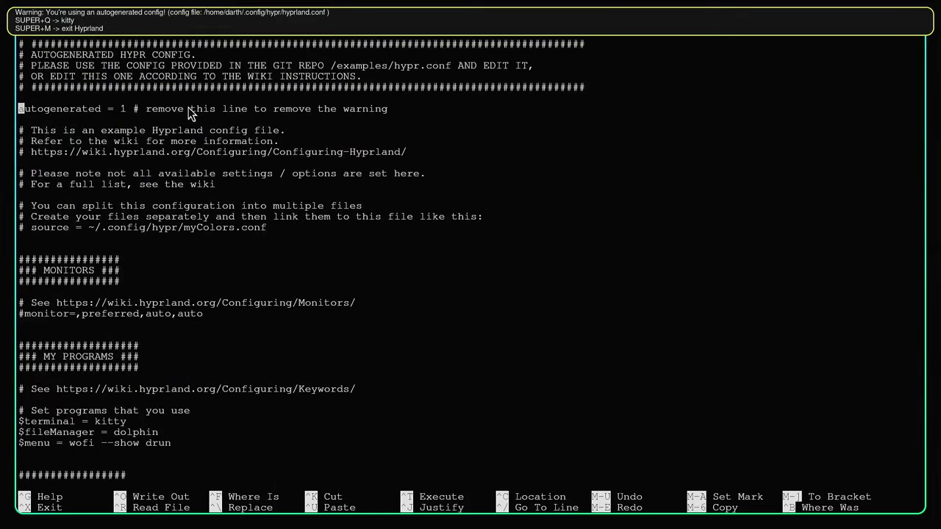
pyautogui.write('#')
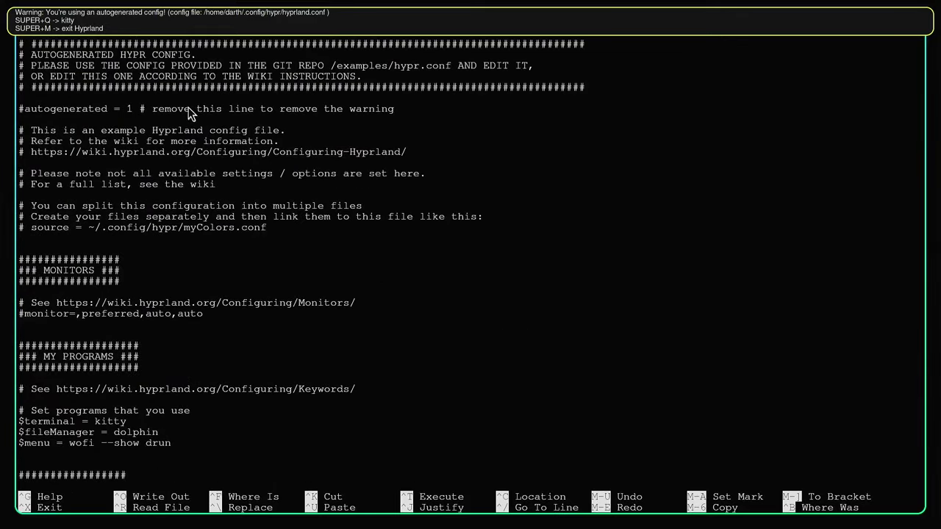
pyautogui.hotkey('ctrl', 'o')
pyautogui.press('Return')
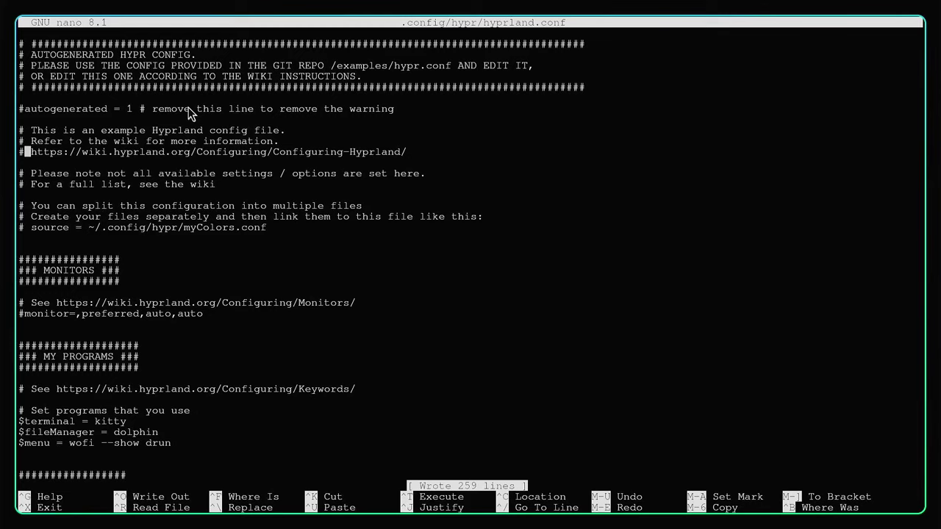
pyautogui.hotkey('ctrl', 'x')
# - Change to the .config/hypr directory and overwrite hyprland.conf with a copy of hyprland.conf-darth
pyautogui.write('cd .config/hypr/')
pyautogui.press('Return')
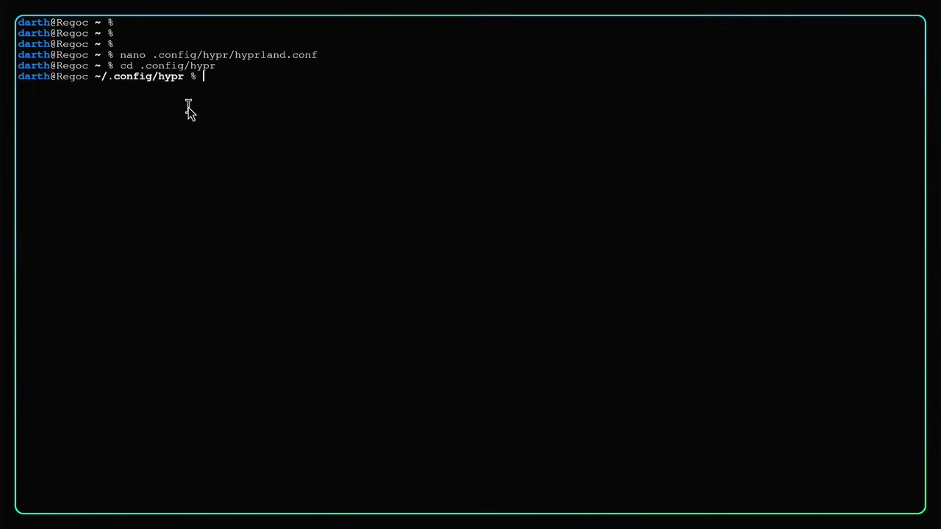
pyautogui.write('cp hyprland.conf-darth hyprland.conf')
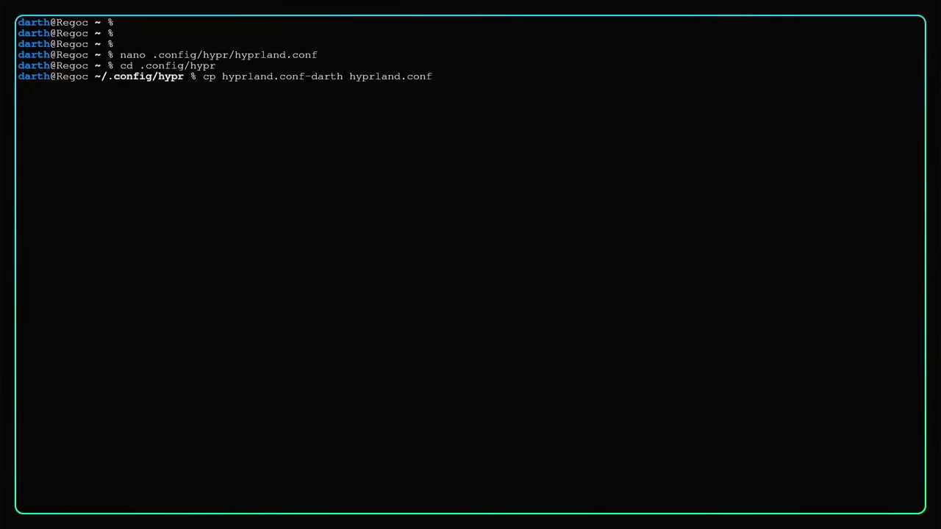
pyautogui.press('Return')
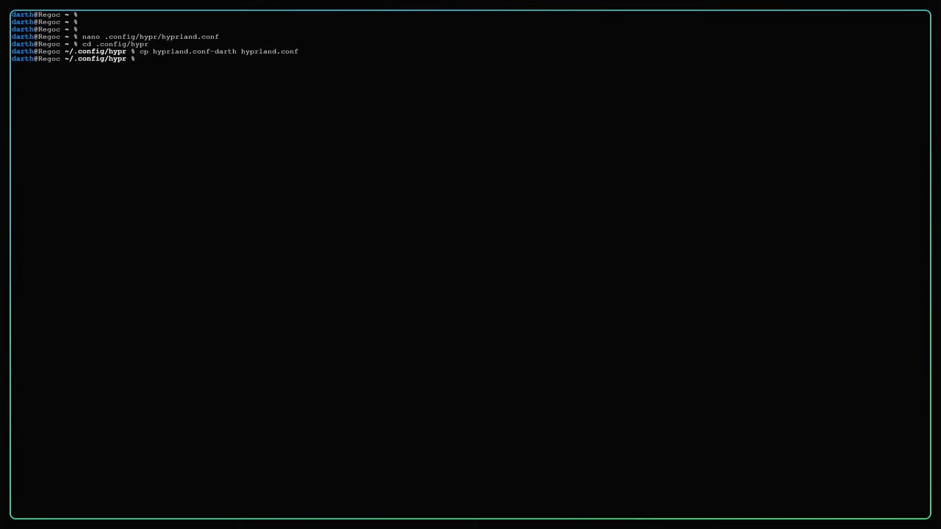
# - Open hyprland.conf in nano and set the scale of the eDP-1 line in the MONITORS section to 1.5
pyautogui.write('nano h')
pyautogui.press('Tab')
pyautogui.press('Return')
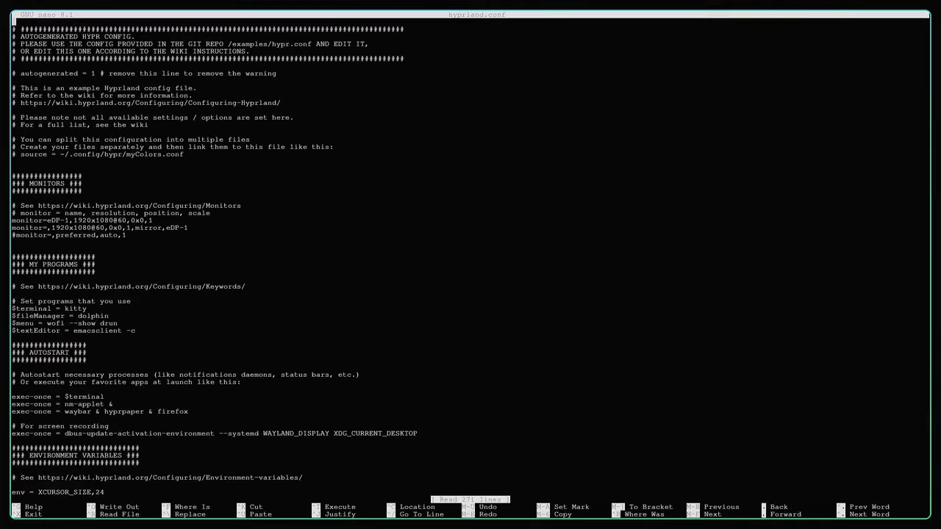
pyautogui.write('1.5')
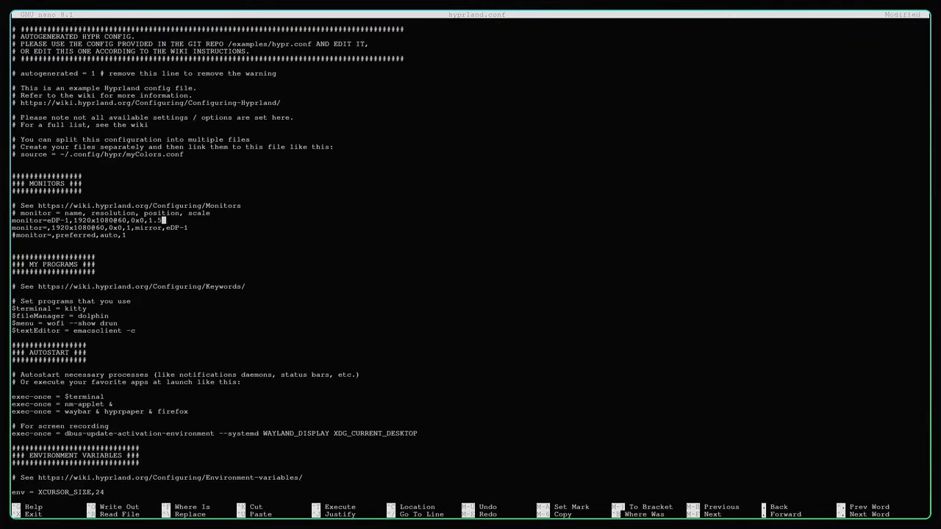
# - Set the scale to 1.5 in the MONITORS line that mirrors eDP-1, and save hyprland.conf
pyautogui.press('Left')
pyautogui.press('Left')
pyautogui.press('Left')
pyautogui.press('Left')
pyautogui.press('Left')
pyautogui.press('Left')
pyautogui.press('Left')
pyautogui.write('.5')
pyautogui.hotkey('ctrl', 'o')
pyautogui.press('Return')
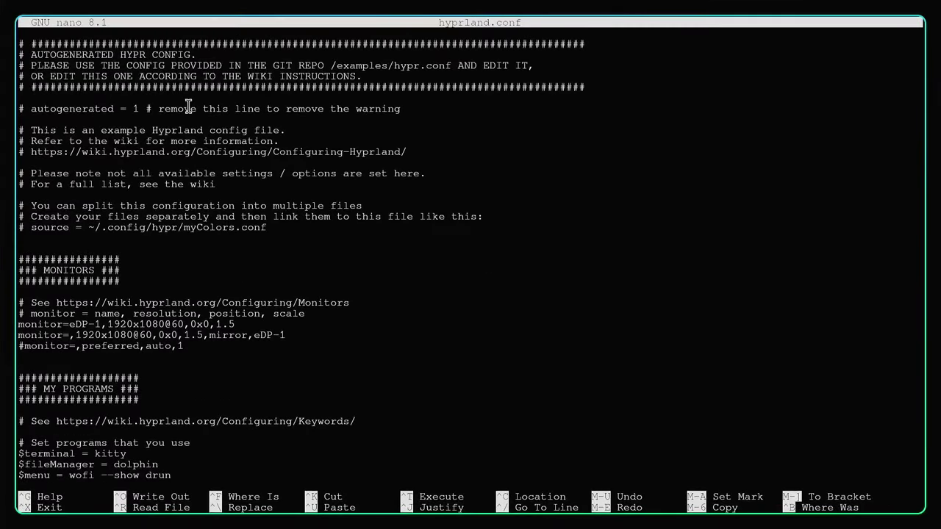
# - Review the monitor lines in the MONITORS section, checking the name, resolution, position, scale and mirror fields and the commented-out fallback line
pyautogui.press('Up')
pyautogui.press('Up')
pyautogui.press('Up')
pyautogui.press('Up')
pyautogui.press('Up')
pyautogui.press('Up')
pyautogui.press('Up')
pyautogui.press('Up')
pyautogui.press('Up')
pyautogui.press('Up')
pyautogui.press('Up')
pyautogui.press('Up')
pyautogui.press('Up')
pyautogui.press('Up')
pyautogui.press('Up')
pyautogui.press('Up')
pyautogui.press('Up')
pyautogui.press('Up')
pyautogui.press('Up')
pyautogui.press('Up')
pyautogui.press('Down')
pyautogui.press('Down')
pyautogui.press('Down')
pyautogui.press('Down')
pyautogui.press('Down')
pyautogui.press('Down')
pyautogui.press('Down')
pyautogui.press('Down')
pyautogui.press('Down')
pyautogui.press('Down')
pyautogui.press('Down')
pyautogui.press('Down')
pyautogui.press('Down')
pyautogui.press('Down')
pyautogui.press('Down')
pyautogui.press('Down')
pyautogui.press('Down')
pyautogui.press('Down')
pyautogui.press('Down')
pyautogui.press('Down')
pyautogui.press('Down')
pyautogui.press('Up')
pyautogui.press('Up')
pyautogui.press('Up')
pyautogui.press('Up')
pyautogui.press('Up')
pyautogui.press('Left')
pyautogui.press('Down')
pyautogui.press('Left')
pyautogui.press('Left')
pyautogui.press('Left')
pyautogui.press('Left')
pyautogui.press('Left')
pyautogui.press('Left')
pyautogui.press('Left')
pyautogui.press('Left')
pyautogui.press('Left')
pyautogui.press('Left')
pyautogui.press('Left')
pyautogui.press('Left')
pyautogui.press('Left')
pyautogui.press('Left')
pyautogui.press('Left')
pyautogui.press('Left')
pyautogui.press('Left')
pyautogui.press('Left')
pyautogui.press('Left')
pyautogui.press('Right')
pyautogui.press('Right')
pyautogui.press('Right')
pyautogui.press('Right')
pyautogui.press('Right')
pyautogui.press('Right')
pyautogui.press('Right')
pyautogui.press('Right')
pyautogui.press('Right')
pyautogui.press('Right')
pyautogui.press('Right')
pyautogui.press('Right')
pyautogui.press('Right')
pyautogui.press('Right')
pyautogui.press('Right')
pyautogui.press('Right')
pyautogui.press('Right')
pyautogui.press('Right')
pyautogui.press('Right')
pyautogui.press('Right')
pyautogui.press('Up')
pyautogui.press('Up')
pyautogui.press('Left')
pyautogui.press('Right')
pyautogui.press('Right')
pyautogui.press('Right')
pyautogui.press('Right')
pyautogui.press('Right')
pyautogui.press('Right')
pyautogui.press('Right')
pyautogui.press('Right')
pyautogui.press('Right')
pyautogui.press('Right')
pyautogui.press('Right')
pyautogui.press('Right')
pyautogui.press('Right')
pyautogui.press('Right')
pyautogui.press('Right')
pyautogui.press('Right')
pyautogui.press('Right')
pyautogui.press('Right')
pyautogui.press('Right')
pyautogui.press('Right')
pyautogui.press('Down')
pyautogui.press('Down')
pyautogui.press('Left')
pyautogui.press('Left')
pyautogui.press('Left')
pyautogui.press('Left')
pyautogui.press('Left')
pyautogui.press('Left')
pyautogui.press('Down')
pyautogui.click(21, 356)
# - Examine the MY PROGRAMS section and its terminal, file manager, menu and text editor variables, ending on the $terminal line
pyautogui.press('Down')
pyautogui.press('Down')
pyautogui.press('Down')
pyautogui.press('Down')
pyautogui.press('Down')
pyautogui.press('Down')
pyautogui.press('Down')
pyautogui.press('Down')
pyautogui.press('Down')
pyautogui.press('Down')
pyautogui.press('Down')
pyautogui.press('Down')
pyautogui.press('Down')
pyautogui.press('Down')
pyautogui.press('Down')
pyautogui.press('Down')
pyautogui.press('Down')
pyautogui.press('Down')
pyautogui.press('Down')
pyautogui.press('Down')
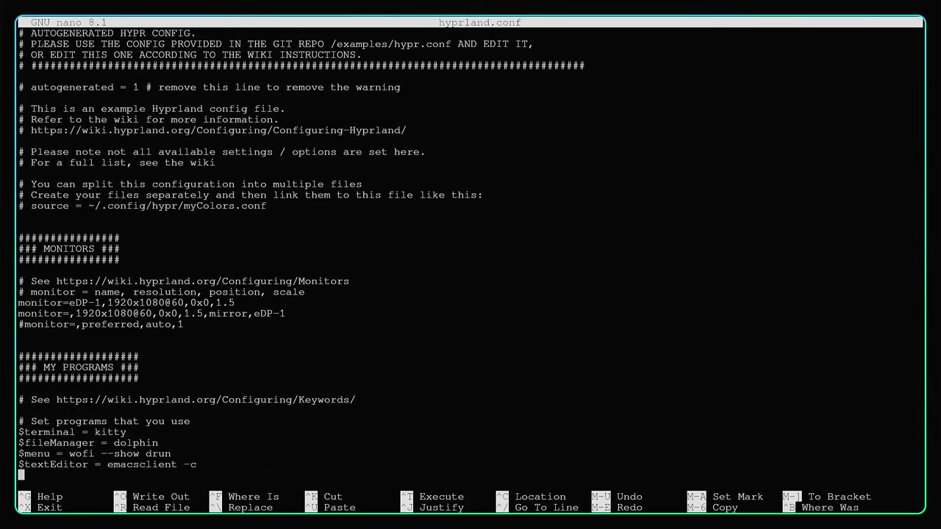
pyautogui.press('End')
pyautogui.press('Up')
pyautogui.press('Up')
pyautogui.press('Up')
pyautogui.press('Up')
pyautogui.press('Up')
pyautogui.press('Up')
pyautogui.press('Up')
pyautogui.press('Up')
pyautogui.press('Up')
pyautogui.press('Up')
pyautogui.press('Up')
pyautogui.press('Up')
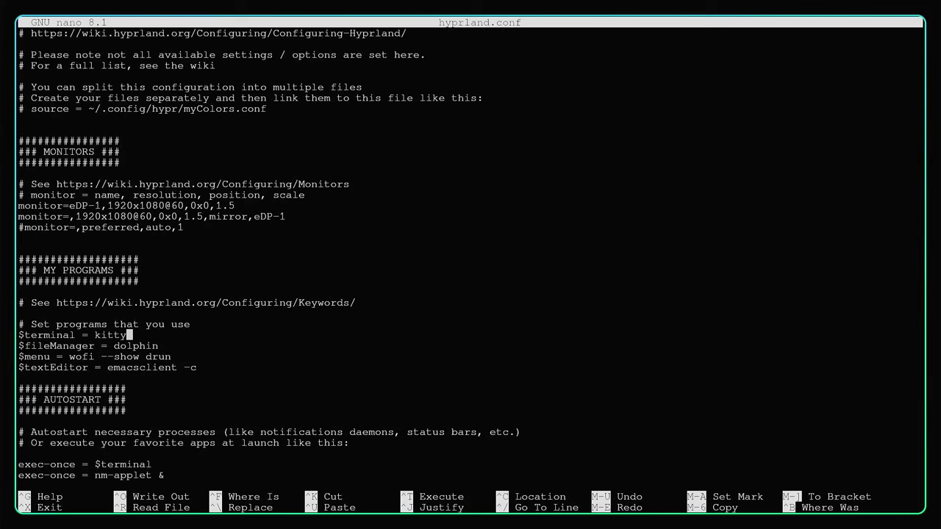
# - Examine the $terminal and $fileManager variables in the MY PROGRAMS section of hyprland.conf
pyautogui.press('Down')
pyautogui.press('Up')
pyautogui.press('Left')
pyautogui.press('Left')
pyautogui.press('Left')
pyautogui.press('Left')
pyautogui.press('Left')
pyautogui.press('Left')
pyautogui.press('Left')
pyautogui.press('Left')
pyautogui.press('Left')
pyautogui.press('Left')
pyautogui.press('Left')
pyautogui.press('Left')
pyautogui.press('Right')
pyautogui.press('Right')
pyautogui.press('Right')
pyautogui.press('Right')
pyautogui.press('Right')
pyautogui.press('Right')
pyautogui.press('Right')
pyautogui.press('Right')
pyautogui.press('Right')
pyautogui.press('Right')
pyautogui.press('Right')
pyautogui.press('Right')
pyautogui.press('Right')
pyautogui.press('Left')
pyautogui.press('Left')
# - Check the $menu line set to wofi, then bring up the drun application launcher to view it and dismiss it
pyautogui.press('Down')
pyautogui.press('Left')
pyautogui.press('Left')
pyautogui.press('Left')
pyautogui.press('Left')
pyautogui.press('Left')
pyautogui.press('Left')
pyautogui.press('Left')
pyautogui.press('Left')
pyautogui.press('Left')
pyautogui.press('Left')
pyautogui.press('Right')
pyautogui.press('Right')
pyautogui.press('Right')
pyautogui.press('super+r')
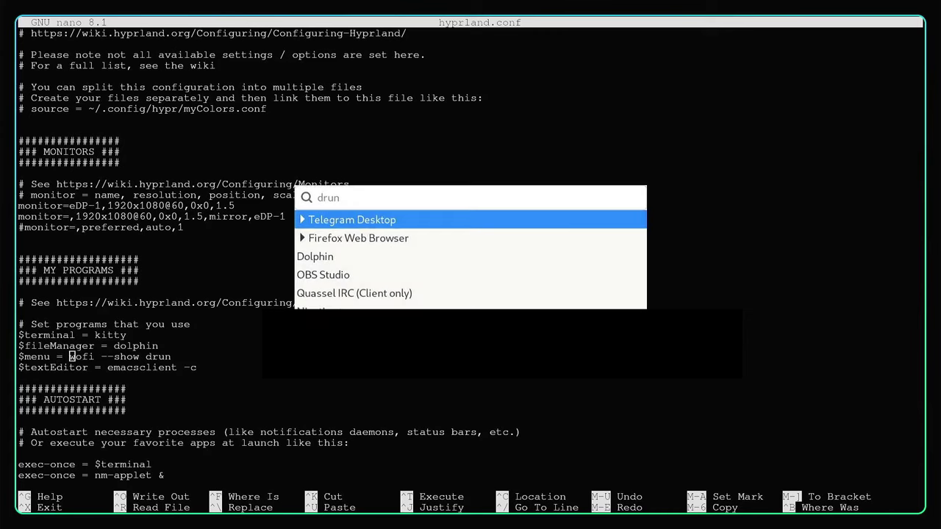
pyautogui.press('Escape')
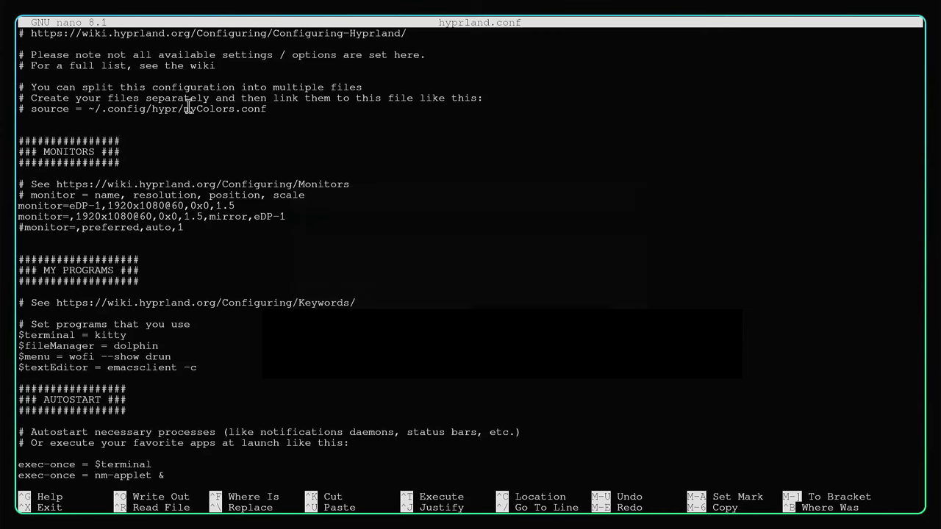
# - Look over the rest of the MY PROGRAMS variables and continue to the exec-once lines in the AUTOSTART section
pyautogui.press('Right')
pyautogui.press('Right')
pyautogui.press('Right')
pyautogui.press('Right')
pyautogui.press('Right')
pyautogui.press('Right')
pyautogui.press('Right')
pyautogui.press('Right')
pyautogui.press('Right')
pyautogui.press('Right')
pyautogui.press('Right')
pyautogui.press('Right')
pyautogui.press('Right')
pyautogui.press('Right')
pyautogui.press('Right')
pyautogui.press('Down')
pyautogui.press('Down')
pyautogui.press('Down')
pyautogui.press('Down')
pyautogui.press('Down')
pyautogui.press('Down')
pyautogui.press('Down')
pyautogui.press('Down')
pyautogui.press('Down')
pyautogui.press('Down')
pyautogui.press('Down')
pyautogui.press('Down')
pyautogui.press('Down')
pyautogui.press('Down')
pyautogui.press('Down')
pyautogui.press('Up')
pyautogui.press('Up')
pyautogui.press('Up')
pyautogui.press('Up')
pyautogui.press('Up')
pyautogui.press('Up')
pyautogui.press('Up')
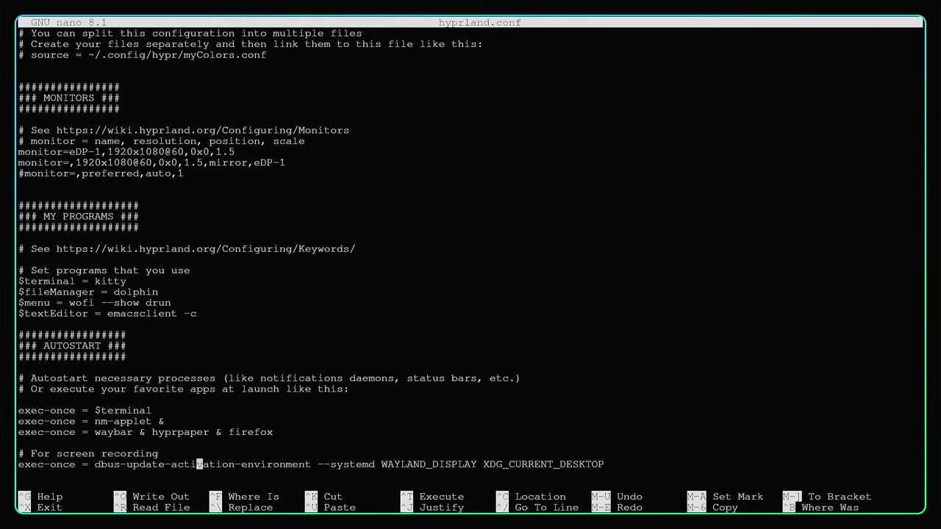
# - Examine the AUTOSTART entries for the terminal, nm-applet, waybar, hyprpaper and firefox, and the dbus-update-activation-environment line for screen recording
pyautogui.press('Down')
pyautogui.press('Down')
pyautogui.press('Left')
pyautogui.press('Left')
pyautogui.press('Left')
pyautogui.press('Left')
pyautogui.press('Left')
pyautogui.press('Left')
pyautogui.press('Left')
pyautogui.press('Left')
pyautogui.press('Left')
pyautogui.press('Left')
pyautogui.press('Right')
pyautogui.press('Right')
pyautogui.press('Right')
pyautogui.press('Right')
pyautogui.press('Down')
pyautogui.press('Left')
pyautogui.press('Right')
pyautogui.press('Right')
pyautogui.press('Right')
pyautogui.press('Right')
pyautogui.press('Right')
pyautogui.press('Right')
pyautogui.press('Right')
pyautogui.press('Right')
pyautogui.press('Right')
pyautogui.press('Right')
pyautogui.press('Right')
pyautogui.press('Right')
pyautogui.press('Down')
pyautogui.press('Down')
pyautogui.press('Down')
pyautogui.press('Down')
pyautogui.press('Down')
pyautogui.press('Up')
pyautogui.press('Up')
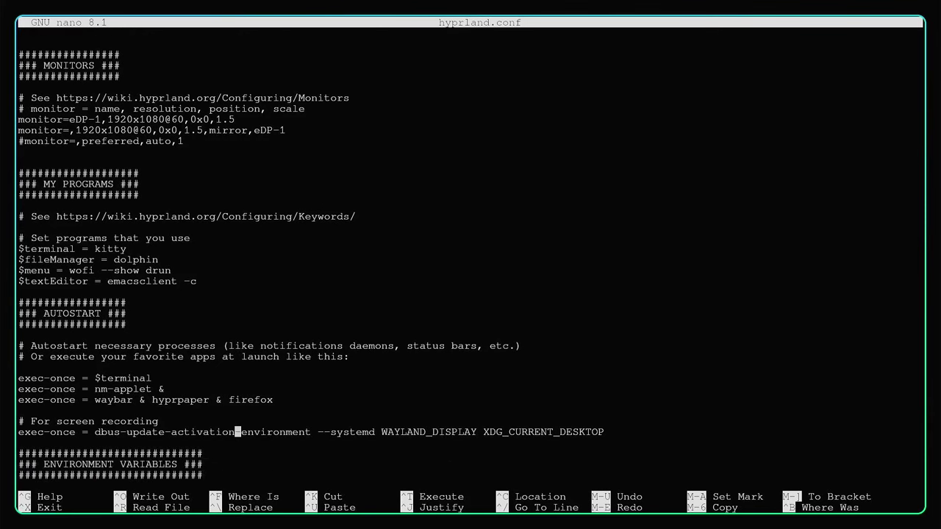
# - Examine the cursor size variables in the ENVIRONMENT VARIABLES section and the start of the LOOK AND FEEL section
pyautogui.press('Down')
pyautogui.press('Down')
pyautogui.press('Down')
pyautogui.press('Down')
pyautogui.press('Down')
pyautogui.press('Down')
pyautogui.press('Down')
pyautogui.press('Down')
pyautogui.press('Down')
pyautogui.press('Down')
pyautogui.press('Down')
pyautogui.press('Down')
pyautogui.press('Down')
pyautogui.press('Down')
pyautogui.press('Down')
pyautogui.press('Down')
pyautogui.press('Down')
pyautogui.press('Down')
pyautogui.press('Down')
pyautogui.press('Down')
pyautogui.press('Down')
pyautogui.press('Up')
pyautogui.press('Up')
pyautogui.press('Up')
pyautogui.press('Up')
pyautogui.press('Up')
pyautogui.press('Up')
pyautogui.press('Up')
pyautogui.press('Up')
pyautogui.press('Up')
pyautogui.press('Up')
pyautogui.press('Up')
pyautogui.press('Up')
pyautogui.press('Up')
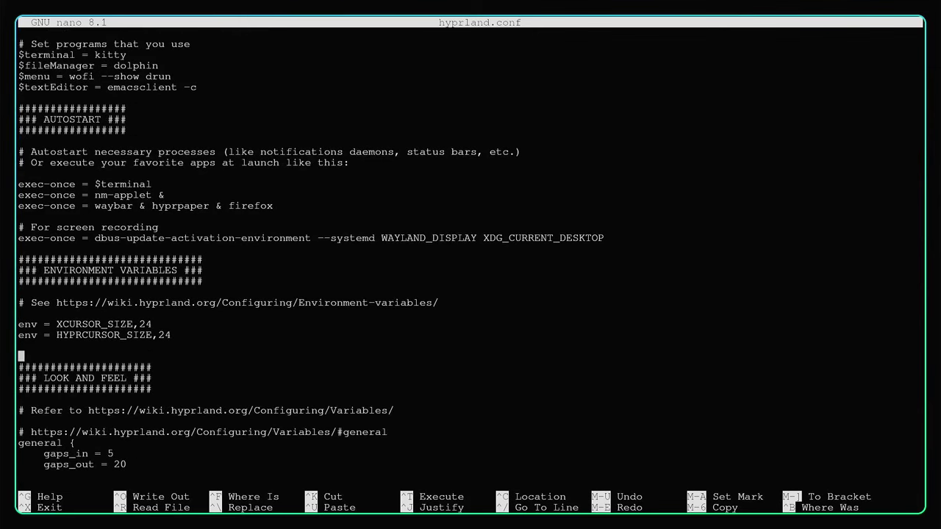
# - Review the general block of the LOOK AND FEEL section, covering gaps, border size and colors, resizing, tearing and layout
pyautogui.press('Down')
pyautogui.press('Down')
pyautogui.press('Down')
pyautogui.press('Down')
pyautogui.press('Down')
pyautogui.press('Down')
pyautogui.press('Down')
pyautogui.press('Down')
pyautogui.press('Down')
pyautogui.press('Down')
pyautogui.press('Down')
pyautogui.press('Down')
pyautogui.press('Down')
pyautogui.press('Down')
pyautogui.press('Down')
pyautogui.press('Down')
pyautogui.press('Down')
pyautogui.press('Down')
pyautogui.press('Down')
pyautogui.press('Down')
pyautogui.press('Down')
pyautogui.press('Down')
pyautogui.press('Down')
pyautogui.press('Down')
pyautogui.press('Down')
pyautogui.press('Down')
pyautogui.press('Down')
pyautogui.press('Down')
pyautogui.press('Down')
pyautogui.press('Down')
pyautogui.press('Up')
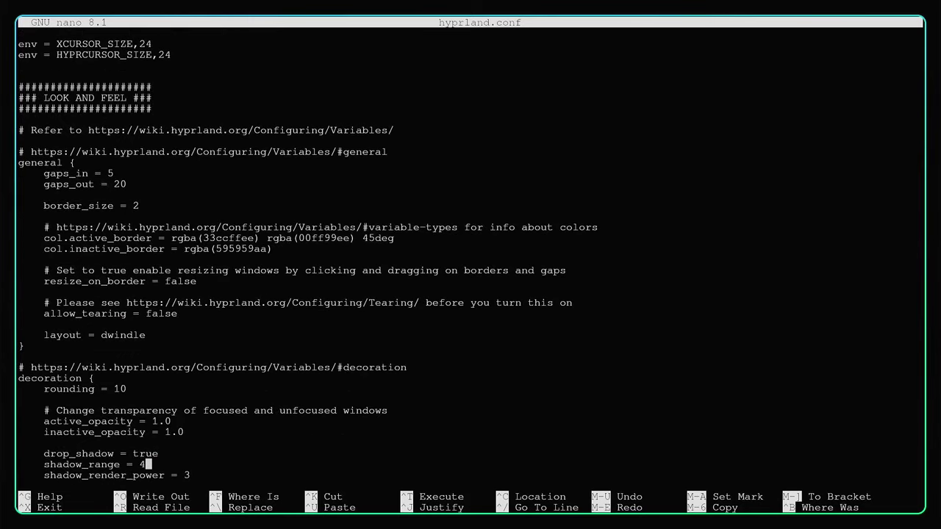
# - Examine the decoration block's rounding, opacity, shadow and blur settings and continue to the start of the animations block
pyautogui.press('Up')
pyautogui.press('Up')
pyautogui.press('Down')
pyautogui.press('Up')
pyautogui.press('Up')
pyautogui.press('Down')
pyautogui.press('Down')
pyautogui.press('Down')
pyautogui.press('Down')
pyautogui.press('Down')
pyautogui.press('Down')
pyautogui.press('Down')
pyautogui.press('Down')
pyautogui.press('Down')
pyautogui.press('Down')
pyautogui.press('Down')
pyautogui.press('Down')
pyautogui.press('Down')
pyautogui.press('Down')
pyautogui.press('Down')
pyautogui.press('Down')
pyautogui.press('Down')
pyautogui.press('Down')
pyautogui.press('Down')
pyautogui.press('Down')
pyautogui.press('Down')
pyautogui.press('Down')
pyautogui.press('Down')
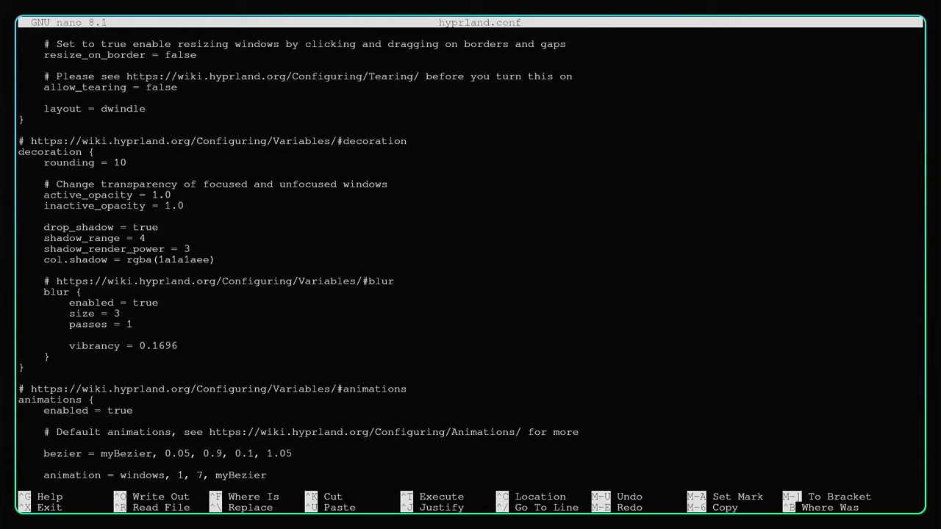
# - Look over the bezier and animation lines, then the dwindle and master layout blocks, as far as the misc block
pyautogui.press('Down')
pyautogui.press('Down')
pyautogui.press('Down')
pyautogui.press('Down')
pyautogui.press('Down')
pyautogui.press('Down')
pyautogui.press('Down')
pyautogui.press('Down')
pyautogui.press('Down')
pyautogui.press('Down')
pyautogui.press('Down')
pyautogui.press('Down')
pyautogui.press('Down')
pyautogui.press('Down')
pyautogui.press('Down')
pyautogui.press('Down')
pyautogui.press('Down')
pyautogui.press('Down')
pyautogui.press('Down')
pyautogui.press('Down')
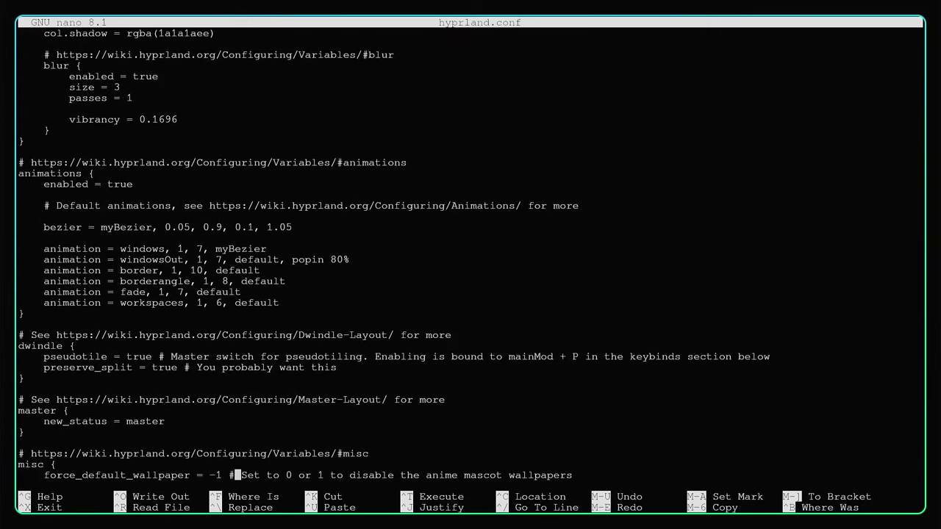
# - Check the misc wallpaper and logo options and read through the INPUT section down to the touchpad block
pyautogui.press('Down')
pyautogui.press('Down')
pyautogui.press('Down')
pyautogui.press('Down')
pyautogui.press('Down')
pyautogui.press('Down')
pyautogui.press('Down')
pyautogui.press('Down')
pyautogui.press('Down')
pyautogui.press('Down')
pyautogui.press('Down')
pyautogui.press('Down')
pyautogui.press('Down')
pyautogui.press('Down')
pyautogui.press('Down')
pyautogui.press('Down')
pyautogui.press('Down')
pyautogui.press('Up')
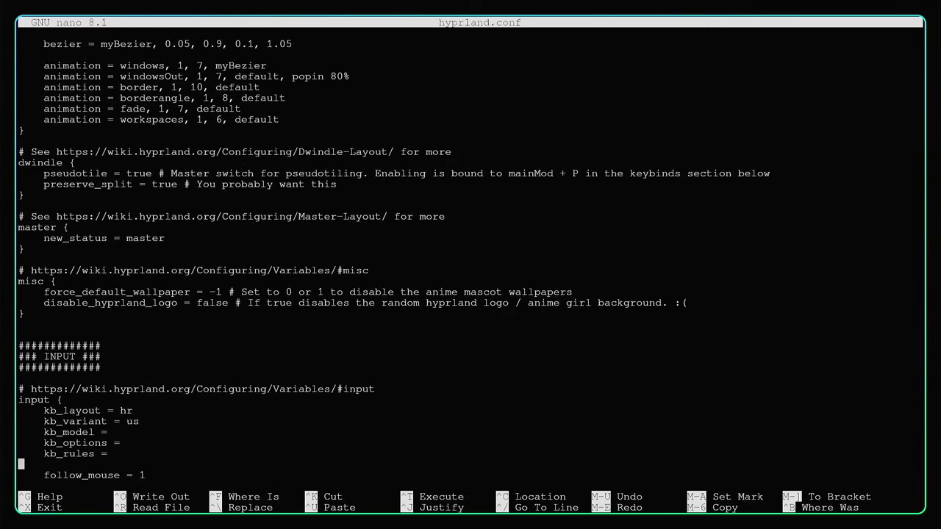
pyautogui.press('Down')
pyautogui.press('Down')
pyautogui.press('Down')
pyautogui.press('Down')
pyautogui.press('Down')
pyautogui.press('Down')
pyautogui.press('Down')
pyautogui.press('Down')
pyautogui.press('Down')
pyautogui.press('Down')
pyautogui.press('Down')
pyautogui.press('Up')
pyautogui.press('Up')
pyautogui.press('Up')
pyautogui.press('Up')
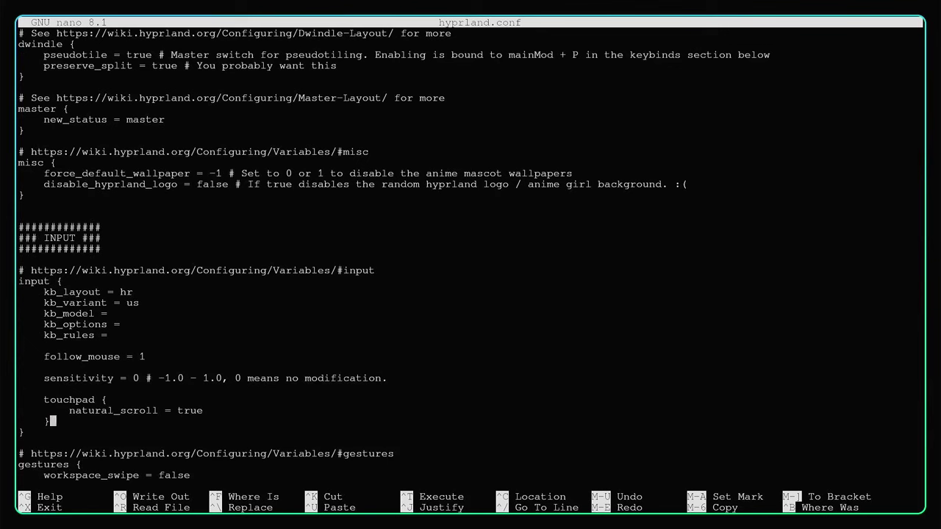
# - Go back to the start of the input block and examine the kb_layout and kb_variant keyboard lines
pyautogui.press('Up')
pyautogui.press('Up')
pyautogui.press('Up')
pyautogui.press('Up')
pyautogui.press('Up')
pyautogui.press('Up')
pyautogui.press('Up')
pyautogui.press('Up')
pyautogui.press('Up')
pyautogui.press('Up')
pyautogui.press('Up')
pyautogui.press('Up')
pyautogui.press('Up')
pyautogui.press('Up')
pyautogui.press('Down')
pyautogui.press('Down')
pyautogui.press('Down')
pyautogui.press('Left')
pyautogui.press('Left')
pyautogui.press('Down')
pyautogui.press('Right')
pyautogui.press('Right')
# - Look over the remaining input settings, the gestures block and the example per-device config, continuing to the KEYBINDINGSS heading
pyautogui.press('Down')
pyautogui.press('Down')
pyautogui.press('Down')
pyautogui.press('Down')
pyautogui.press('Down')
pyautogui.press('Down')
pyautogui.press('Down')
pyautogui.press('Down')
pyautogui.press('Down')
pyautogui.press('Down')
pyautogui.press('Down')
pyautogui.press('Down')
pyautogui.press('Down')
pyautogui.press('Down')
pyautogui.press('Down')
pyautogui.press('Down')
pyautogui.press('Down')
pyautogui.press('Down')
pyautogui.press('Down')
pyautogui.press('Down')
pyautogui.press('Down')
pyautogui.press('Down')
pyautogui.press('Down')
pyautogui.press('Down')
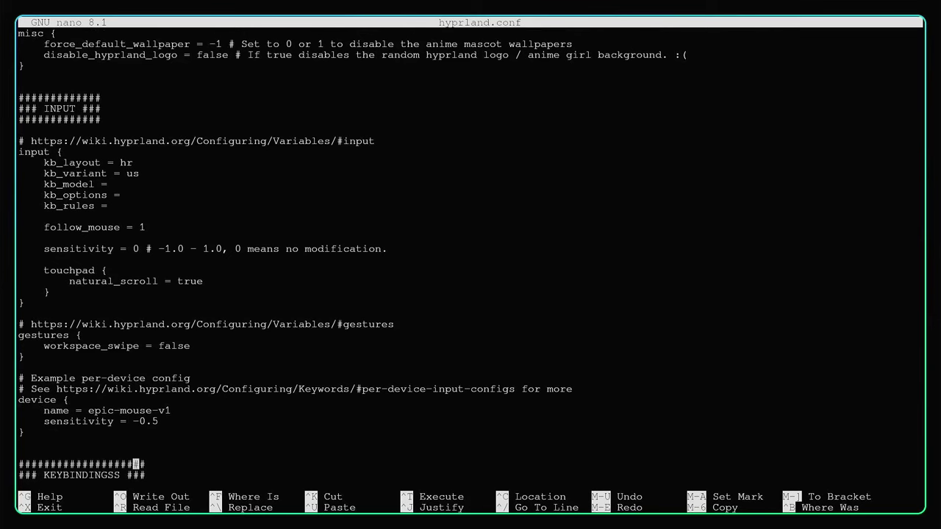
# - Read from the KEYBINDINGSS heading through the $mainMod line to the first example binds, as far as the exit bind
pyautogui.press('Up')
pyautogui.press('Down')
pyautogui.press('Down')
pyautogui.press('Down')
pyautogui.press('Down')
pyautogui.press('Down')
pyautogui.press('Down')
pyautogui.press('Down')
pyautogui.press('Down')
pyautogui.press('Down')
pyautogui.press('Down')
pyautogui.press('Down')
pyautogui.press('Down')
pyautogui.press('Down')
pyautogui.press('Down')
pyautogui.press('Down')
pyautogui.press('Down')
pyautogui.press('Down')
pyautogui.press('Down')
pyautogui.press('Down')
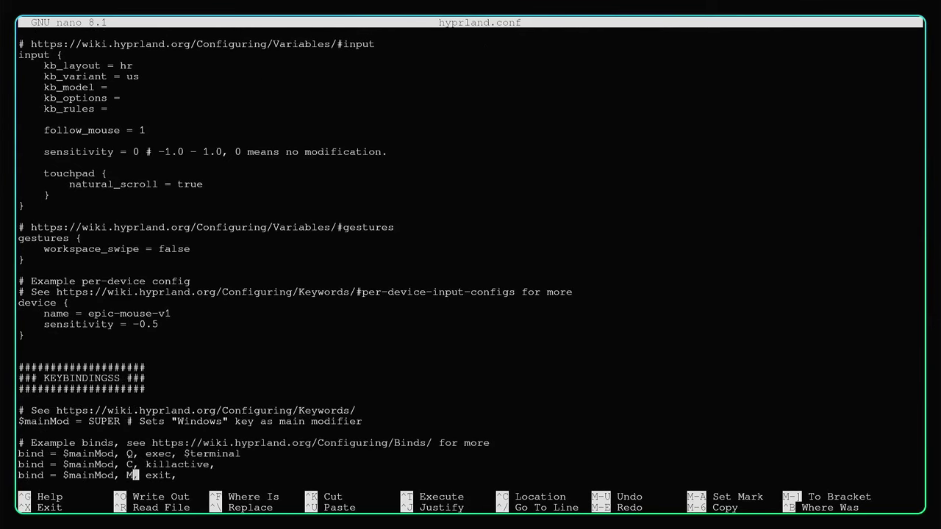
# - Return to the $mainMod = SUPER line and examine which key serves as the main modifier
pyautogui.press('Up')
pyautogui.press('Up')
pyautogui.press('Up')
pyautogui.press('Up')
pyautogui.press('Up')
pyautogui.press('Up')
pyautogui.press('Up')
pyautogui.press('Up')
pyautogui.press('Up')
pyautogui.press('Up')
pyautogui.press('Up')
pyautogui.press('Up')
pyautogui.press('Up')
pyautogui.press('Up')
pyautogui.press('Up')
pyautogui.press('Up')
pyautogui.press('Up')
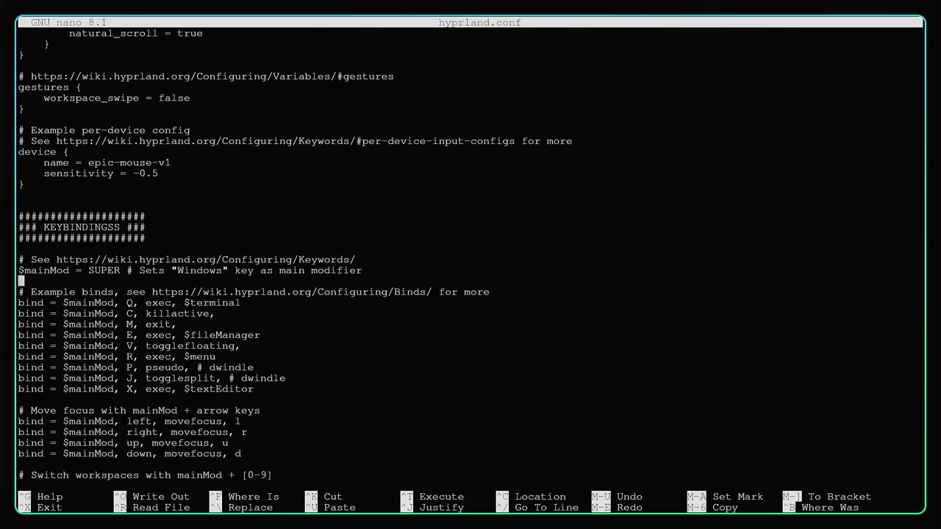
# - Examine the example binds one by one, from the $terminal bind on Q to the togglefloating bind on V
pyautogui.press('Down')
pyautogui.press('Down')
pyautogui.press('Down')
pyautogui.press('Down')
pyautogui.press('Down')
pyautogui.press('Down')
pyautogui.press('Right')
pyautogui.press('Right')
pyautogui.press('Right')
pyautogui.press('Right')
pyautogui.press('Right')
pyautogui.press('Right')
pyautogui.press('Right')
pyautogui.press('Right')
pyautogui.press('Right')
pyautogui.press('Right')
pyautogui.press('Right')
pyautogui.press('Right')
pyautogui.press('Right')
pyautogui.press('Right')
pyautogui.press('Right')
pyautogui.press('Right')
pyautogui.press('Left')
pyautogui.press('Left')
pyautogui.press('Left')
pyautogui.press('Left')
pyautogui.press('Left')
pyautogui.press('Left')
pyautogui.press('Left')
pyautogui.press('Left')
pyautogui.press('Left')
pyautogui.press('Left')
pyautogui.press('Left')
pyautogui.press('Left')
pyautogui.press('Left')
pyautogui.press('Left')
pyautogui.press('Right')
pyautogui.press('Right')
pyautogui.press('Right')
# - Check the $menu bind on R and the pseudo bind on P
pyautogui.press('Down')
pyautogui.press('Left')
pyautogui.press('Left')
pyautogui.press('Left')
pyautogui.press('Left')
pyautogui.press('Right')
pyautogui.press('Down')
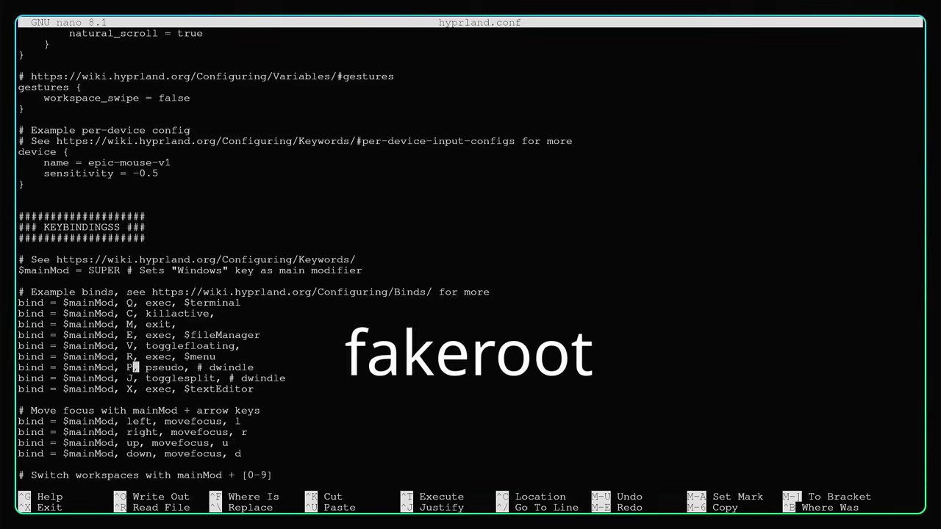
# - Review the togglesplit bind on J and the $textEditor bind on X
pyautogui.press('Down')
pyautogui.press('Right')
pyautogui.press('Right')
pyautogui.press('Right')
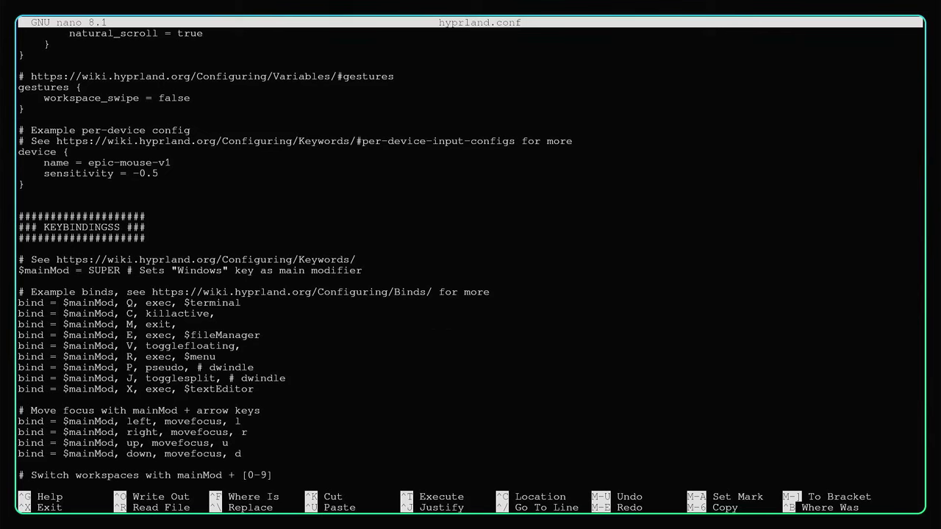
pyautogui.press('Down')
pyautogui.press('Left')
pyautogui.press('Left')
pyautogui.press('Left')
pyautogui.press('Right')
pyautogui.press('Right')
pyautogui.press('Right')
pyautogui.press('Right')
pyautogui.press('Right')
pyautogui.press('Right')
pyautogui.press('Right')
pyautogui.press('Right')
pyautogui.press('Right')
pyautogui.press('Right')
pyautogui.press('Right')
pyautogui.press('Right')
pyautogui.press('Right')
pyautogui.press('Right')
pyautogui.press('Right')
pyautogui.press('Right')
pyautogui.press('Right')
# - Look ahead into the workspace binds, then go back to examine the movefocus binds for the arrow keys
pyautogui.press('Down')
pyautogui.press('Down')
pyautogui.press('Down')
pyautogui.press('Down')
pyautogui.press('Down')
pyautogui.press('Down')
pyautogui.press('Down')
pyautogui.press('Down')
pyautogui.press('Down')
pyautogui.press('Down')
pyautogui.press('Down')
pyautogui.press('Down')
pyautogui.press('Down')
pyautogui.press('Down')
pyautogui.press('Down')
pyautogui.press('Down')
pyautogui.press('Up')
pyautogui.press('Up')
pyautogui.press('Up')
pyautogui.press('Up')
pyautogui.press('Up')
pyautogui.press('Up')
pyautogui.press('Up')
pyautogui.press('Up')
pyautogui.press('Up')
pyautogui.press('Up')
pyautogui.press('Up')
pyautogui.press('Up')
pyautogui.press('Up')
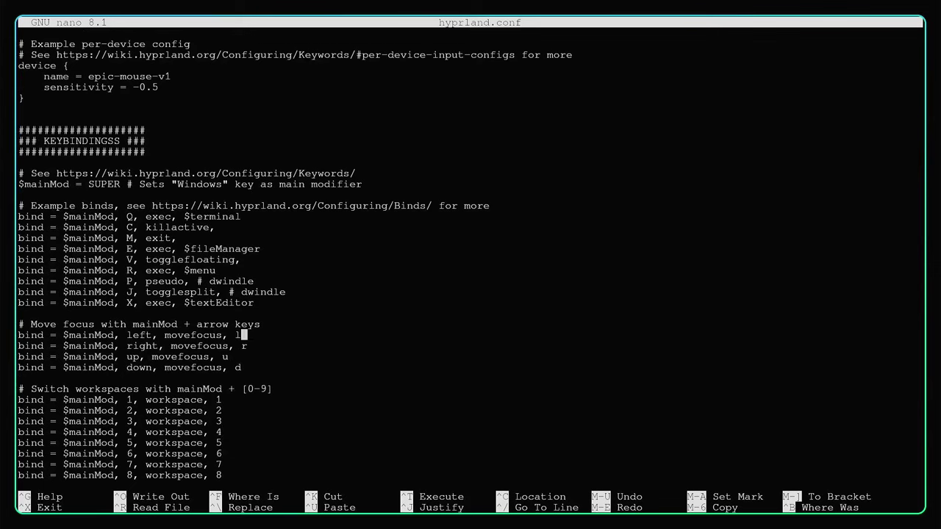
# - Read through the workspace-switching binds and the mainMod + SHIFT binds that move the active window, down to workspace 6
pyautogui.press('Down')
pyautogui.press('Down')
pyautogui.press('Down')
pyautogui.press('Down')
pyautogui.press('Down')
pyautogui.press('Down')
pyautogui.press('Down')
pyautogui.press('Down')
pyautogui.press('Down')
pyautogui.press('Down')
pyautogui.press('Down')
pyautogui.press('Down')
pyautogui.press('Down')
pyautogui.press('Down')
pyautogui.press('Down')
pyautogui.press('Down')
pyautogui.press('Down')
pyautogui.press('Down')
pyautogui.press('Down')
pyautogui.press('Down')
pyautogui.press('Down')
pyautogui.press('Down')
pyautogui.press('Down')
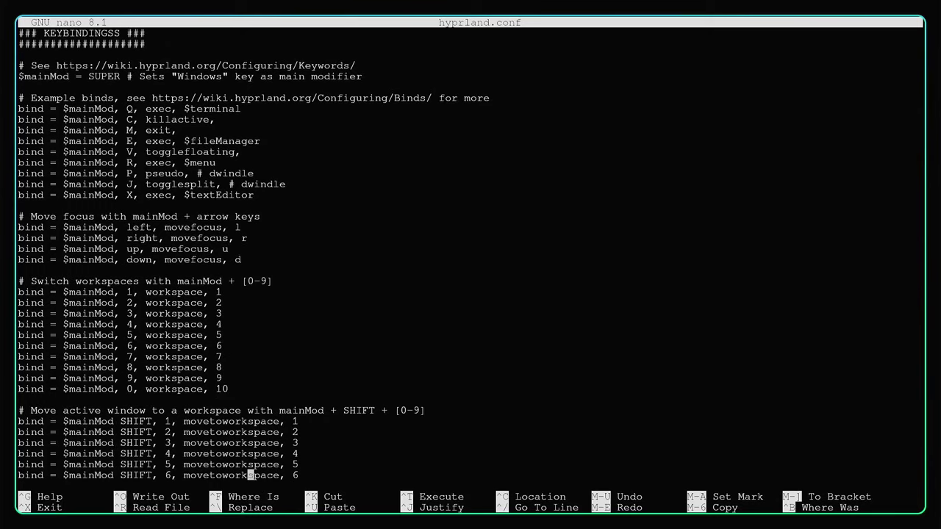
# - Go back over the mainMod + SHIFT window-moving binds and the workspace-switching binds to the start of the workspace-switching section
pyautogui.press('Up')
pyautogui.press('Up')
pyautogui.press('Up')
pyautogui.press('Up')
pyautogui.press('Up')
pyautogui.press('Up')
pyautogui.press('Up')
pyautogui.press('Up')
pyautogui.press('Up')
pyautogui.press('Up')
pyautogui.press('Up')
pyautogui.press('Up')
pyautogui.press('Up')
pyautogui.press('Up')
pyautogui.press('Up')
pyautogui.press('Up')
pyautogui.press('Up')
pyautogui.press('Up')
# - Read through the binds for switching workspaces and for moving the active window to a workspace, including workspaces 7 to 10
pyautogui.press('Down')
pyautogui.press('Down')
pyautogui.press('Down')
pyautogui.press('Down')
pyautogui.press('Down')
pyautogui.press('Down')
pyautogui.press('Down')
pyautogui.press('Down')
pyautogui.press('Down')
pyautogui.press('Down')
pyautogui.press('Down')
pyautogui.press('Down')
pyautogui.press('Down')
pyautogui.press('Down')
pyautogui.press('Down')
pyautogui.press('Down')
pyautogui.press('Down')
pyautogui.press('Down')
pyautogui.press('Down')
pyautogui.press('Down')
pyautogui.press('Down')
pyautogui.press('Down')
pyautogui.press('Down')
pyautogui.press('Down')
pyautogui.click(251, 464)
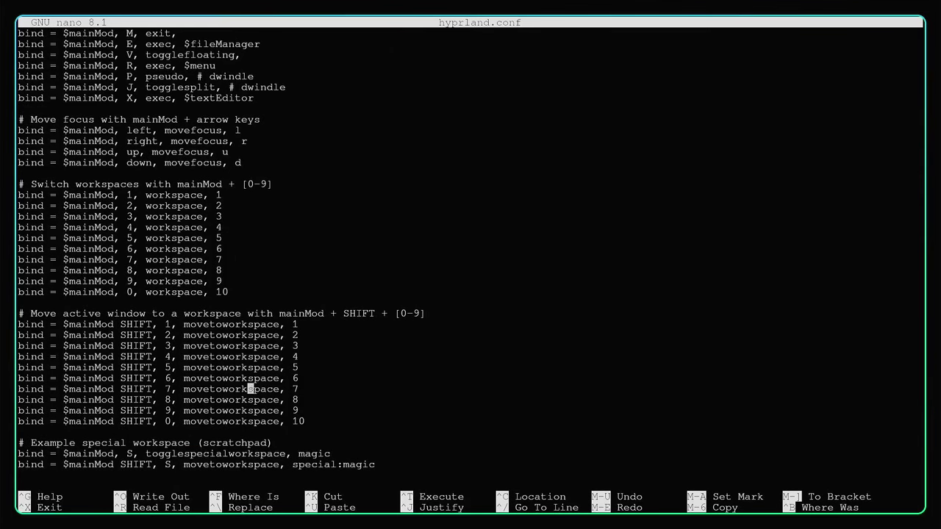
# - Recheck the movetoworkspace binds, then look ahead past the scratchpad and scroll binds to the resizewindow mouse bind
pyautogui.press('Up')
pyautogui.press('Up')
pyautogui.press('Up')
pyautogui.press('Up')
pyautogui.press('Up')
pyautogui.press('Down')
pyautogui.press('Down')
pyautogui.press('Down')
pyautogui.press('Down')
pyautogui.press('Down')
pyautogui.press('Down')
pyautogui.press('Down')
pyautogui.press('Down')
pyautogui.press('Down')
pyautogui.press('Down')
pyautogui.press('Down')
pyautogui.press('Down')
pyautogui.press('Down')
pyautogui.press('Down')
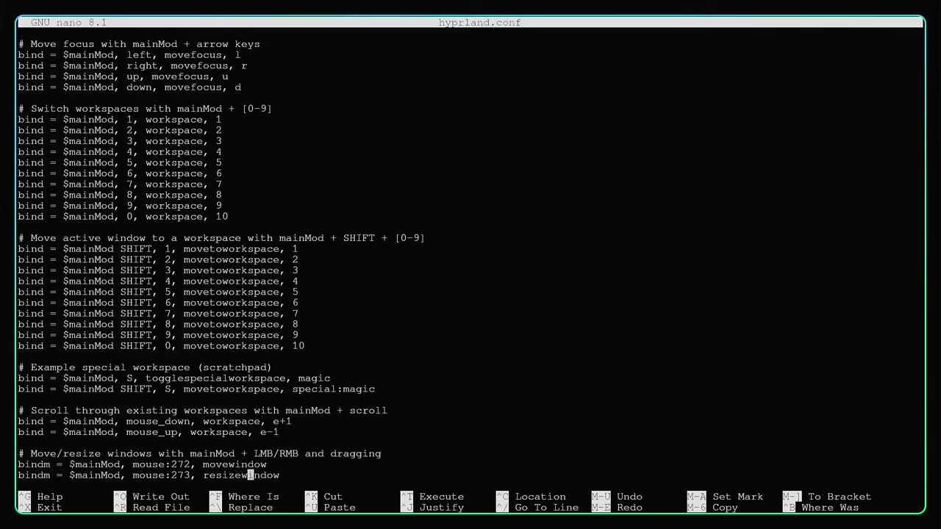
# - Examine the special workspace (scratchpad) binds, the workspace scroll binds and the mouse binds for moving and resizing windows
pyautogui.press('Up')
pyautogui.press('Up')
pyautogui.press('Up')
pyautogui.press('Up')
pyautogui.press('Up')
pyautogui.press('Up')
pyautogui.press('Up')
pyautogui.press('Up')
pyautogui.press('Up')
pyautogui.press('Down')
pyautogui.press('Down')
pyautogui.press('Down')
pyautogui.press('Down')
pyautogui.press('Down')
pyautogui.press('Down')
pyautogui.press('Down')
pyautogui.press('Down')
pyautogui.press('Down')
pyautogui.press('Down')
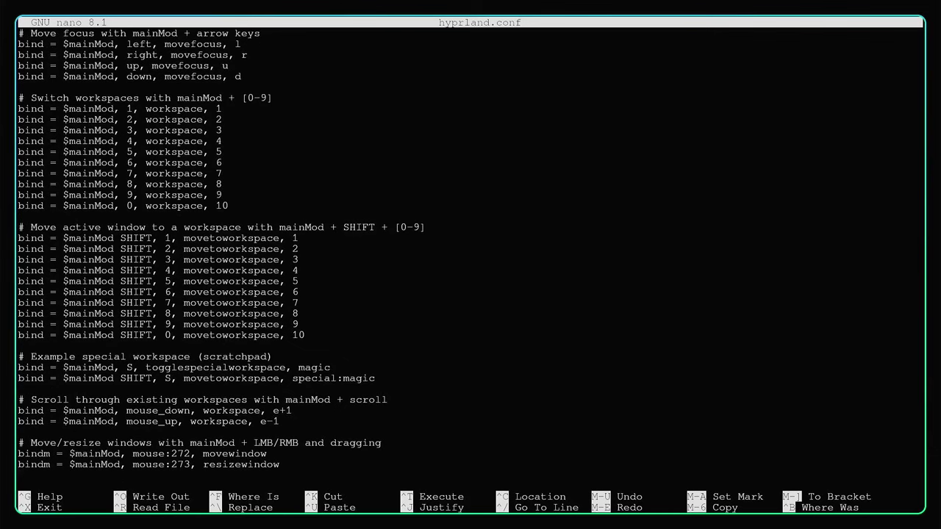
# - Review the movewindow and resizewindow mouse binds, then look ahead into the laptop multimedia key binds
pyautogui.press('Up')
pyautogui.press('Up')
pyautogui.press('Up')
pyautogui.press('Down')
pyautogui.press('Down')
pyautogui.press('Down')
pyautogui.press('Down')
pyautogui.press('Down')
pyautogui.press('Down')
pyautogui.press('Down')
pyautogui.press('Down')
pyautogui.press('Down')
pyautogui.press('Down')
pyautogui.press('Down')
pyautogui.press('Down')
pyautogui.press('Down')
pyautogui.press('Down')
# - Go back through the multimedia, mouse and scroll binds to just above the special workspace (scratchpad) section
pyautogui.press('Up')
pyautogui.press('Up')
pyautogui.press('Up')
pyautogui.press('Up')
pyautogui.press('Up')
pyautogui.press('Up')
pyautogui.press('Up')
pyautogui.press('Up')
pyautogui.press('Up')
pyautogui.press('Up')
pyautogui.press('Up')
pyautogui.press('Up')
pyautogui.press('Up')
pyautogui.press('Up')
pyautogui.press('Up')
pyautogui.press('Up')
pyautogui.press('Up')
pyautogui.press('Up')
pyautogui.press('Up')
pyautogui.press('Up')
pyautogui.press('Up')
pyautogui.press('Up')
pyautogui.press('Up')
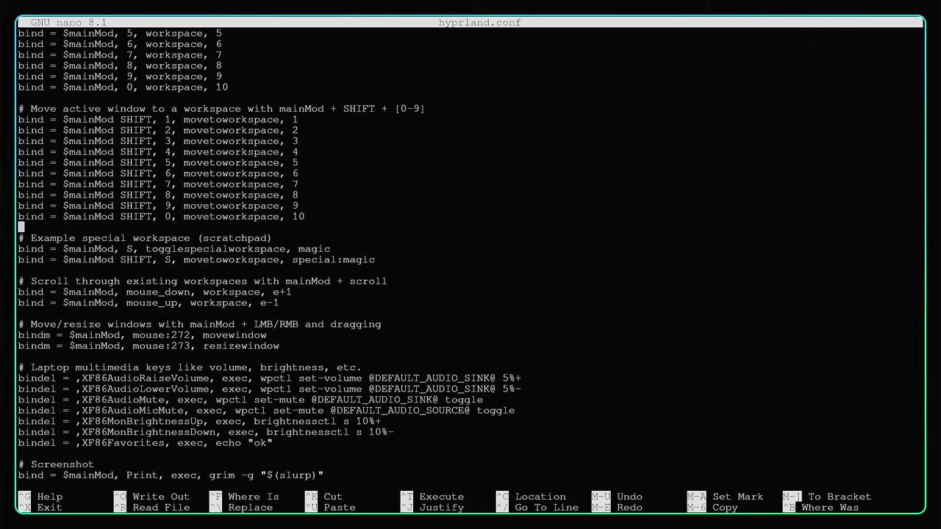
# - Read from the scratchpad binds through the multimedia keys and the grim screenshot bind to the WINDOWS AND WORKSPACES section
pyautogui.press('Down')
pyautogui.press('Down')
pyautogui.press('Down')
pyautogui.press('Down')
pyautogui.press('Down')
pyautogui.press('Down')
pyautogui.press('Down')
pyautogui.press('Down')
pyautogui.press('Down')
pyautogui.press('Down')
pyautogui.press('Down')
pyautogui.press('Down')
pyautogui.press('Down')
pyautogui.press('Down')
pyautogui.press('Down')
pyautogui.press('Down')
pyautogui.press('Down')
pyautogui.press('Down')
pyautogui.press('Down')
pyautogui.press('Down')
pyautogui.press('Down')
pyautogui.press('Down')
pyautogui.press('Down')
pyautogui.press('Down')
pyautogui.press('Down')
pyautogui.press('Down')
pyautogui.press('Down')
pyautogui.press('Down')
pyautogui.press('Down')
pyautogui.press('Down')
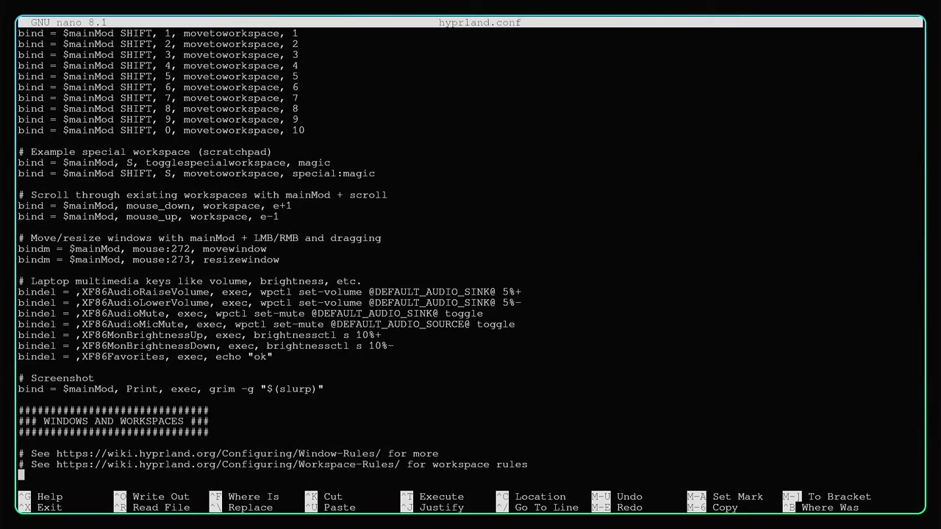
# - Go back up to the laptop multimedia key section and run through its bindel lines to the end of the block
pyautogui.press('Up')
pyautogui.press('Up')
pyautogui.press('Up')
pyautogui.press('Up')
pyautogui.press('Up')
pyautogui.press('Up')
pyautogui.press('Up')
pyautogui.press('Up')
pyautogui.press('Up')
pyautogui.press('Up')
pyautogui.press('Up')
pyautogui.press('Up')
pyautogui.press('Up')
pyautogui.press('Up')
pyautogui.press('Up')
pyautogui.press('Up')
pyautogui.press('Up')
pyautogui.press('Up')
pyautogui.press('Up')
pyautogui.press('Right')
pyautogui.press('Right')
pyautogui.press('Right')
pyautogui.press('Right')
pyautogui.press('Right')
pyautogui.press('Down')
pyautogui.press('Right')
pyautogui.press('Right')
pyautogui.press('Right')
pyautogui.press('Right')
pyautogui.press('Right')
pyautogui.press('Right')
pyautogui.press('Left')
pyautogui.press('Down')
pyautogui.press('Down')
pyautogui.press('Down')
pyautogui.press('Down')
pyautogui.press('Down')
pyautogui.press('Down')
pyautogui.press('Down')
# - Examine the volume binds and the wpctl set-volume command they run on the default audio sink
pyautogui.press('Up')
pyautogui.press('Up')
pyautogui.press('Up')
pyautogui.press('Up')
pyautogui.press('Up')
pyautogui.press('Up')
pyautogui.press('Right')
pyautogui.press('Right')
pyautogui.press('Right')
pyautogui.press('Right')
pyautogui.press('Right')
pyautogui.press('Right')
pyautogui.press('Right')
pyautogui.press('Right')
pyautogui.press('Right')
pyautogui.press('Right')
pyautogui.press('Right')
pyautogui.press('Right')
pyautogui.press('Right')
pyautogui.press('Right')
pyautogui.press('Right')
pyautogui.press('Right')
pyautogui.press('Right')
pyautogui.press('Right')
pyautogui.press('Right')
pyautogui.press('Right')
pyautogui.press('Right')
pyautogui.press('Right')
pyautogui.press('Right')
pyautogui.press('Right')
pyautogui.press('Right')
pyautogui.press('Right')
pyautogui.press('Right')
pyautogui.press('Right')
pyautogui.press('Right')
pyautogui.press('Right')
pyautogui.press('Right')
pyautogui.press('Right')
pyautogui.press('Right')
pyautogui.press('Right')
pyautogui.press('Right')
pyautogui.press('Right')
pyautogui.press('Right')
pyautogui.press('Right')
pyautogui.press('Right')
pyautogui.press('Right')
pyautogui.press('Right')
pyautogui.press('Right')
pyautogui.press('Right')
pyautogui.press('Right')
pyautogui.press('Right')
pyautogui.press('Right')
pyautogui.press('Right')
pyautogui.press('Right')
pyautogui.press('Right')
pyautogui.press('Right')
pyautogui.press('Right')
pyautogui.press('Right')
pyautogui.press('Right')
pyautogui.press('Right')
pyautogui.press('Right')
pyautogui.press('Right')
# - Examine the XF86AudioMute and XF86AudioMicMute binds with their wpctl set-mute toggle commands
pyautogui.press('Down')
pyautogui.press('Down')
pyautogui.press('Left')
pyautogui.press('Left')
pyautogui.press('Left')
pyautogui.press('Left')
pyautogui.press('Left')
pyautogui.press('Left')
pyautogui.press('Left')
pyautogui.press('Left')
pyautogui.press('Left')
pyautogui.press('Left')
pyautogui.press('Left')
pyautogui.press('Left')
pyautogui.press('Left')
pyautogui.press('Left')
pyautogui.press('Left')
pyautogui.press('Left')
pyautogui.press('Left')
pyautogui.press('Left')
pyautogui.press('Left')
pyautogui.press('Left')
pyautogui.press('Left')
pyautogui.press('Left')
pyautogui.press('Left')
pyautogui.press('Left')
pyautogui.press('Left')
pyautogui.press('Left')
pyautogui.press('Left')
pyautogui.press('Left')
pyautogui.press('Left')
pyautogui.press('Left')
pyautogui.press('Left')
# - Examine the XF86MonBrightnessUp and XF86MonBrightnessDown binds that call brightnessctl
pyautogui.press('Down')
pyautogui.press('Right')
pyautogui.press('Right')
pyautogui.press('Right')
pyautogui.press('Down')
pyautogui.press('Left')
pyautogui.press('Right')
pyautogui.press('Right')
pyautogui.press('Right')
pyautogui.press('Right')
pyautogui.press('Right')
pyautogui.press('Right')
pyautogui.press('Right')
pyautogui.press('Right')
pyautogui.press('Right')
pyautogui.press('Right')
pyautogui.press('Right')
pyautogui.press('Right')
pyautogui.press('Right')
pyautogui.press('Right')
pyautogui.press('Right')
pyautogui.press('Right')
pyautogui.press('Right')
pyautogui.press('Right')
pyautogui.press('Right')
pyautogui.press('Right')
pyautogui.press('Right')
pyautogui.press('Left')
pyautogui.press('Left')
# - Examine the XF86Favorites bind and its echo command at the end of the multimedia keys
pyautogui.press('Down')
pyautogui.press('Down')
pyautogui.press('Left')
pyautogui.press('Left')
pyautogui.press('Left')
pyautogui.press('Left')
pyautogui.press('Left')
pyautogui.press('Left')
pyautogui.press('Left')
pyautogui.press('Left')
pyautogui.press('Left')
pyautogui.press('Left')
pyautogui.press('Left')
pyautogui.press('Left')
pyautogui.press('Left')
pyautogui.press('Left')
pyautogui.press('Left')
pyautogui.press('Left')
pyautogui.press('Left')
pyautogui.press('Left')
pyautogui.press('Left')
pyautogui.press('Left')
pyautogui.press('Left')
pyautogui.press('Right')
pyautogui.press('Right')
pyautogui.press('Right')
pyautogui.press('Right')
pyautogui.press('Right')
pyautogui.press('Right')
pyautogui.press('Right')
pyautogui.press('Right')
pyautogui.press('Right')
pyautogui.press('Right')
pyautogui.press('Right')
pyautogui.press('Right')
pyautogui.press('Right')
pyautogui.press('Right')
pyautogui.press('Right')
pyautogui.press('Right')
pyautogui.press('Right')
pyautogui.press('Right')
pyautogui.press('Right')
pyautogui.press('Right')
pyautogui.press('Right')
pyautogui.press('Right')
pyautogui.press('Right')
# - Examine the Screenshot section, including the mainMod + Print bind that runs grim with slurp
pyautogui.press('Down')
pyautogui.press('Down')
pyautogui.press('Down')
pyautogui.press('Down')
pyautogui.press('Up')
pyautogui.press('Up')
pyautogui.press('Up')
pyautogui.press('Up')
pyautogui.press('Up')
pyautogui.press('Right')
pyautogui.press('Right')
pyautogui.press('Right')
pyautogui.press('Right')
pyautogui.press('Right')
pyautogui.press('Right')
pyautogui.press('Right')
pyautogui.press('Right')
pyautogui.press('Right')
pyautogui.press('Up')
pyautogui.press('Down')
pyautogui.press('Down')
pyautogui.press('Up')
pyautogui.press('Left')
pyautogui.press('Left')
pyautogui.press('Left')
pyautogui.press('Left')
pyautogui.press('Left')
pyautogui.press('Left')
pyautogui.press('Left')
pyautogui.press('Left')
pyautogui.press('Left')
pyautogui.press('Right')
pyautogui.press('Right')
pyautogui.press('Left')
pyautogui.press('Left')
pyautogui.press('Left')
pyautogui.press('Left')
pyautogui.press('Left')
pyautogui.press('Left')
pyautogui.press('Left')
pyautogui.press('Left')
pyautogui.press('Left')
pyautogui.press('Left')
pyautogui.press('Left')
pyautogui.press('Left')
pyautogui.press('Left')
pyautogui.press('Left')
pyautogui.press('Left')
pyautogui.press('Right')
pyautogui.press('Right')
pyautogui.press('Right')
pyautogui.press('Right')
pyautogui.hotkey('ctrl', 'Right')
pyautogui.hotkey('ctrl', 'Right')
# - Read on from the screenshot bind through the WINDOWS AND WORKSPACES section and its rules
pyautogui.press('Down')
pyautogui.press('Down')
pyautogui.press('Down')
pyautogui.press('Down')
pyautogui.press('Down')
pyautogui.press('Down')
pyautogui.press('Down')
pyautogui.press('Down')
pyautogui.press('Down')
pyautogui.press('Down')
pyautogui.press('Down')
pyautogui.press('Down')
pyautogui.press('Down')
pyautogui.press('Down')
pyautogui.press('Down')
pyautogui.press('Down')
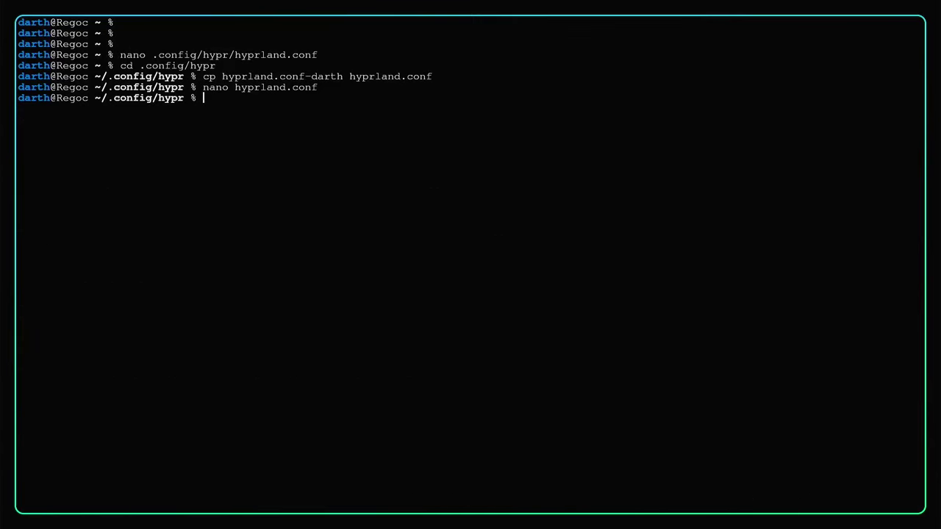
# - Launch waybar from the terminal in ~/.config/hypr
pyautogui.press('Return')
pyautogui.press('Return')
pyautogui.write('way')
pyautogui.press('Tab')
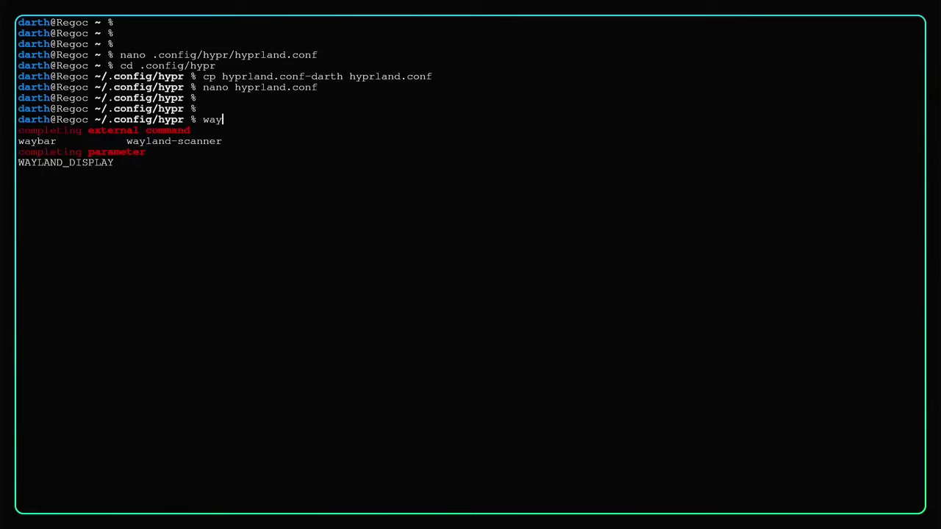
pyautogui.press('Tab')
pyautogui.press('Return')
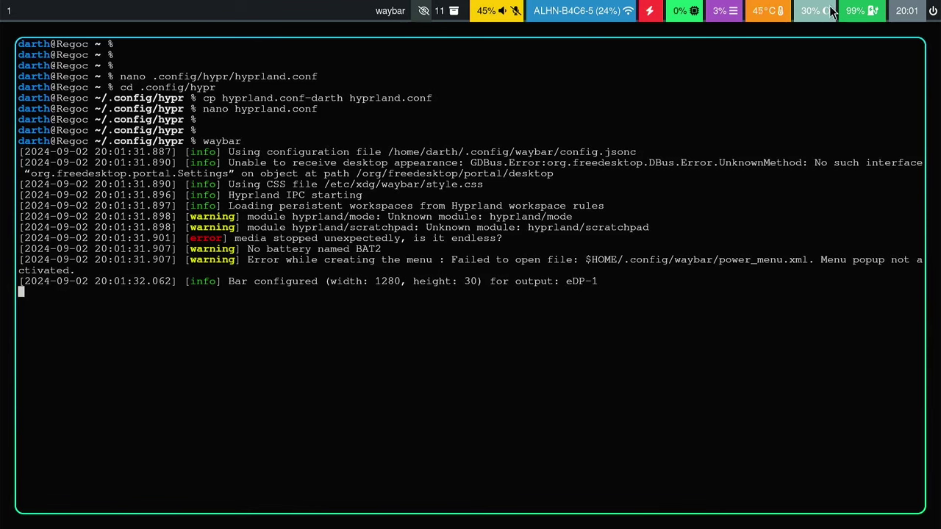
# - Inspect the Waybar status modules and cycle the power profile through power-saver back to the original profile
pyautogui.moveTo(616, 10)
pyautogui.moveTo(902, 15)
pyautogui.moveTo(858, 13)
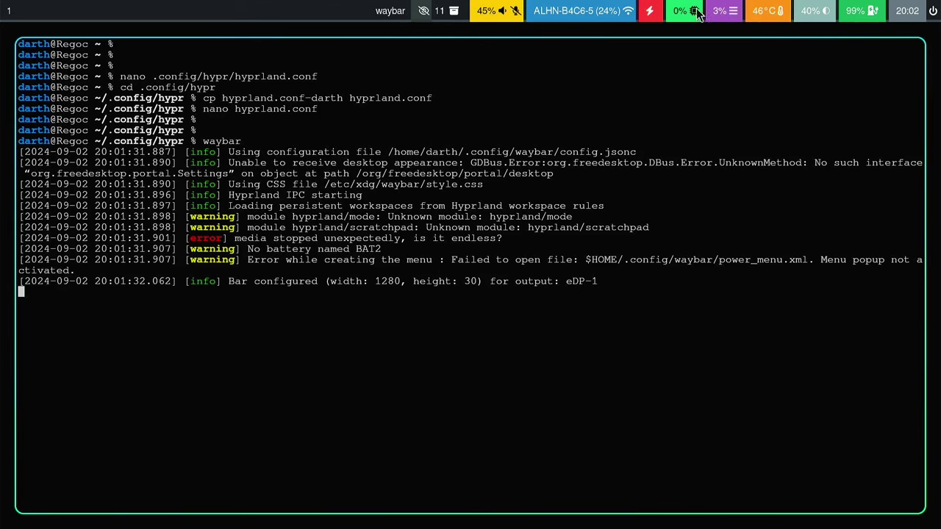
pyautogui.click(652, 14)
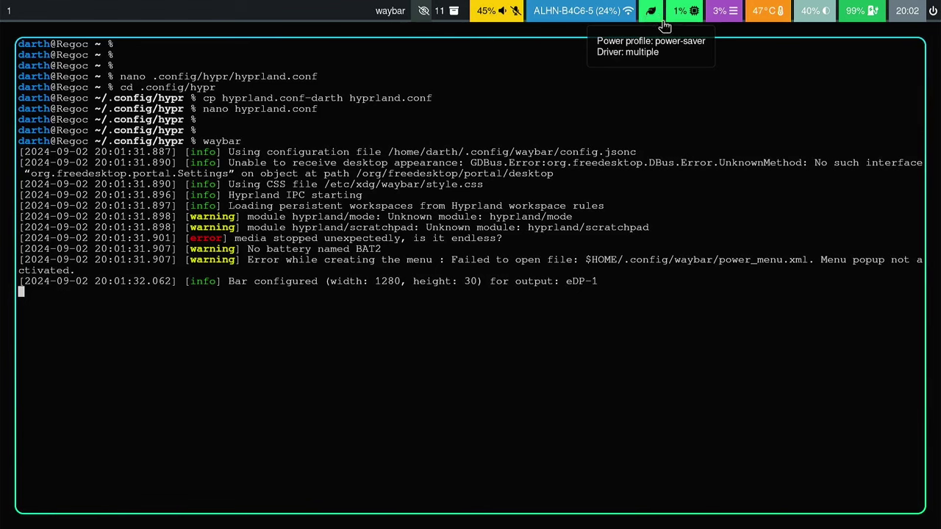
pyautogui.click(653, 13)
pyautogui.click(653, 13)
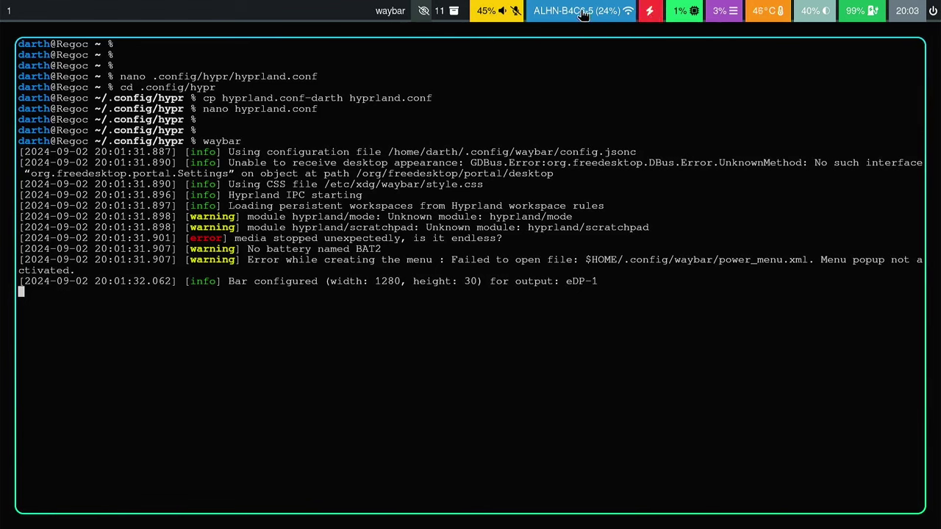
# - Toggle the network module to its IP address view and back, and open and close Volume Control from the bar
pyautogui.moveTo(582, 14)
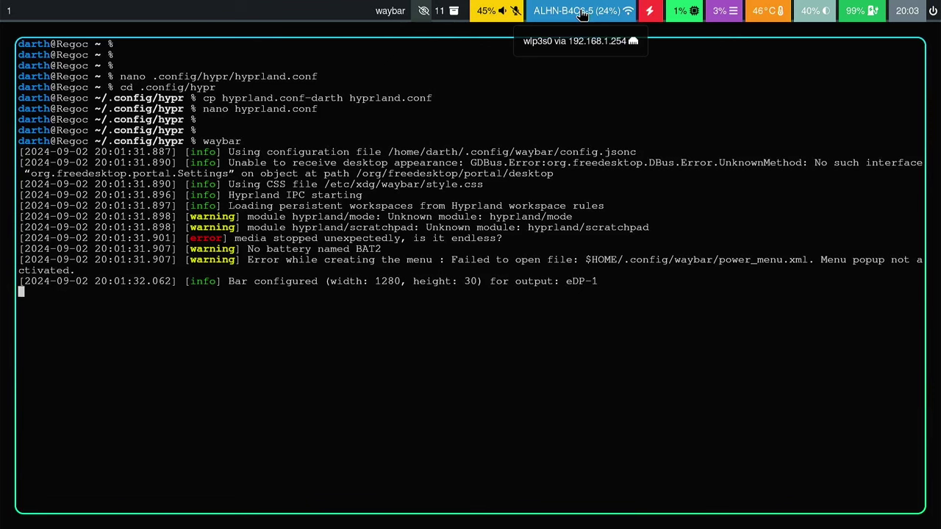
pyautogui.click(582, 13)
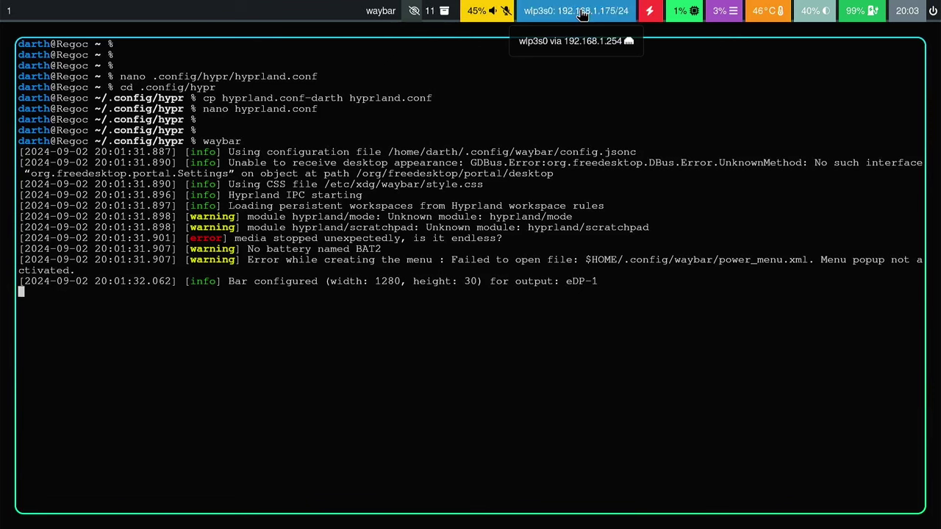
pyautogui.click(582, 13)
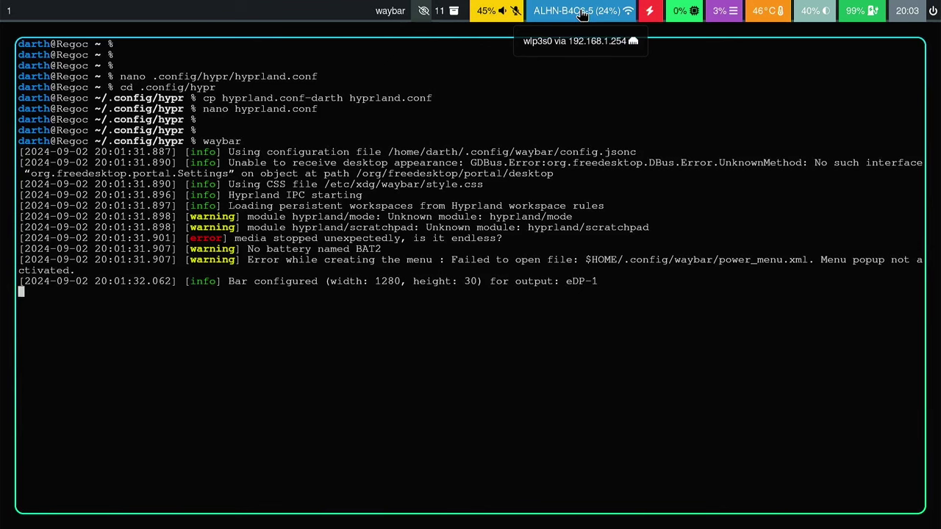
pyautogui.click(503, 14)
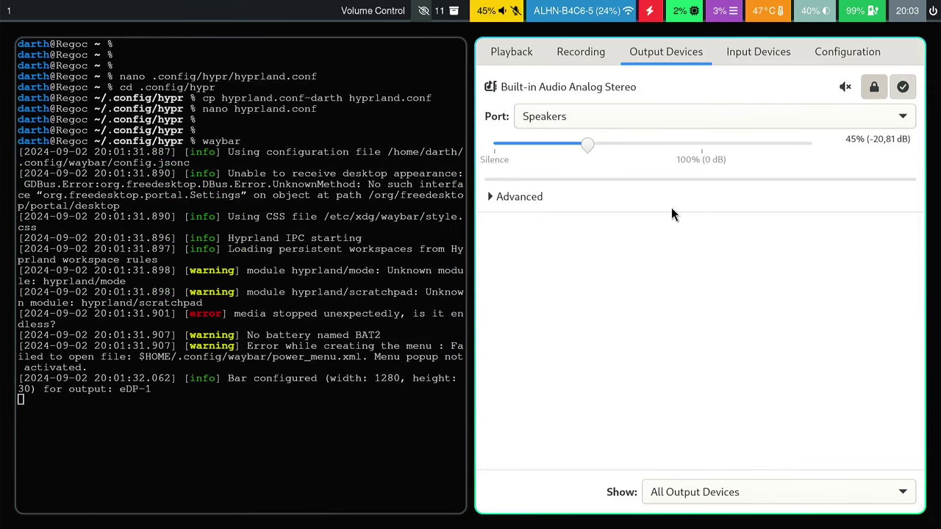
pyautogui.press('super+q')
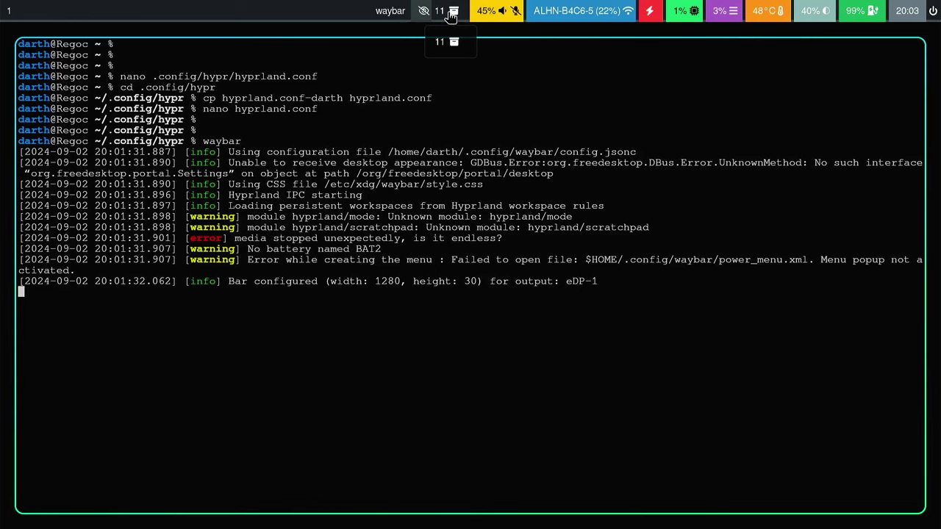
# - Start the full system upgrade from the Waybar updates module, enter the sudo password and accept the package installation
pyautogui.click(450, 15)
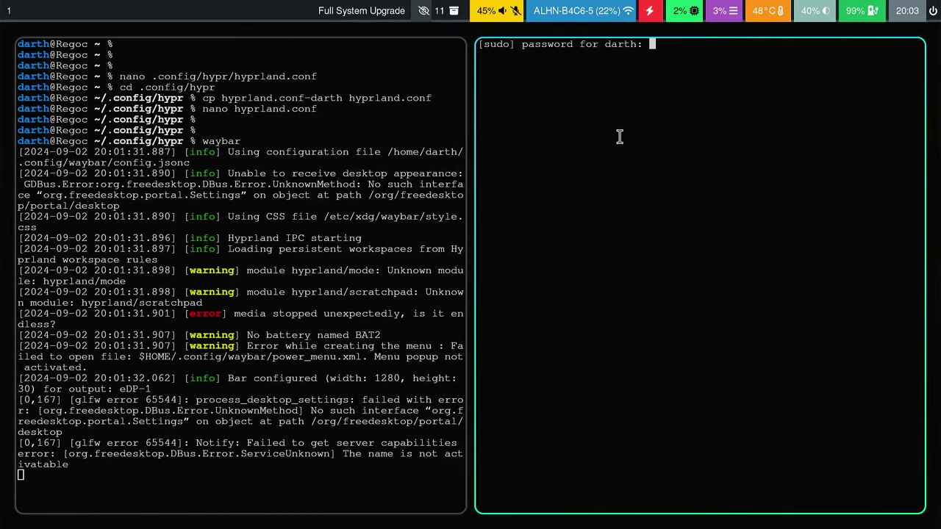
pyautogui.press('Return')
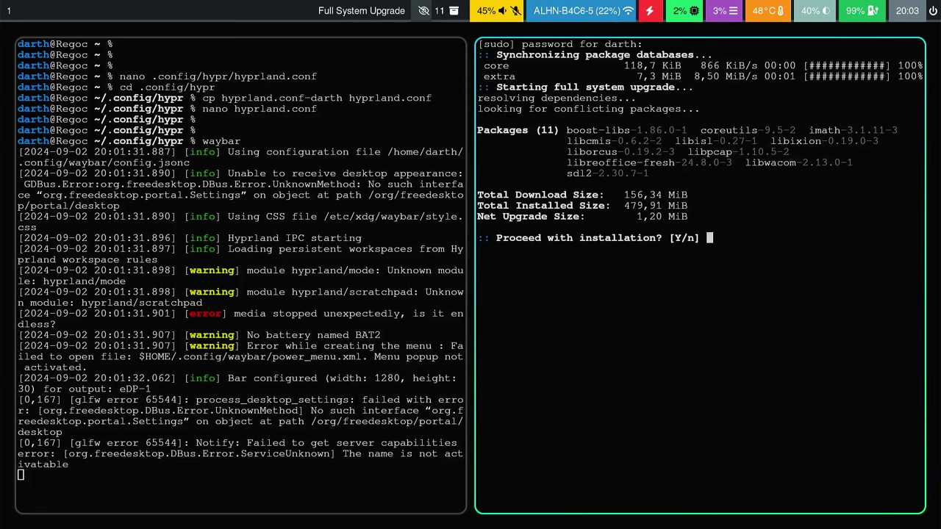
pyautogui.press('Return')
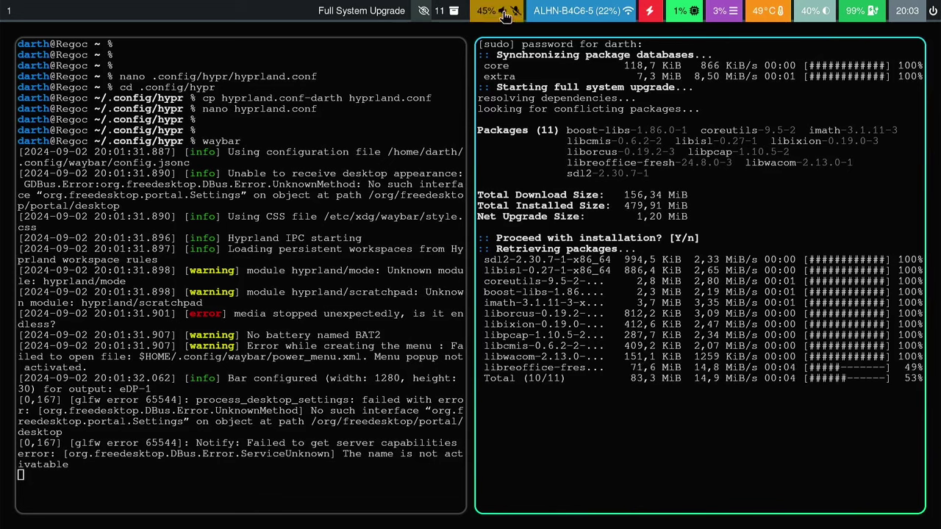
# - Activate the Waybar idle inhibitor and deactivate it again
pyautogui.press('super+Left')
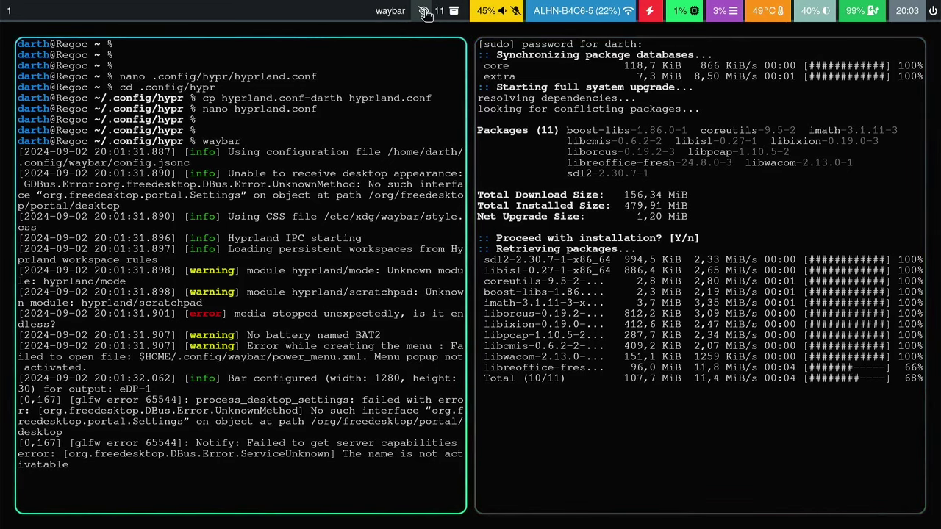
pyautogui.click(424, 13)
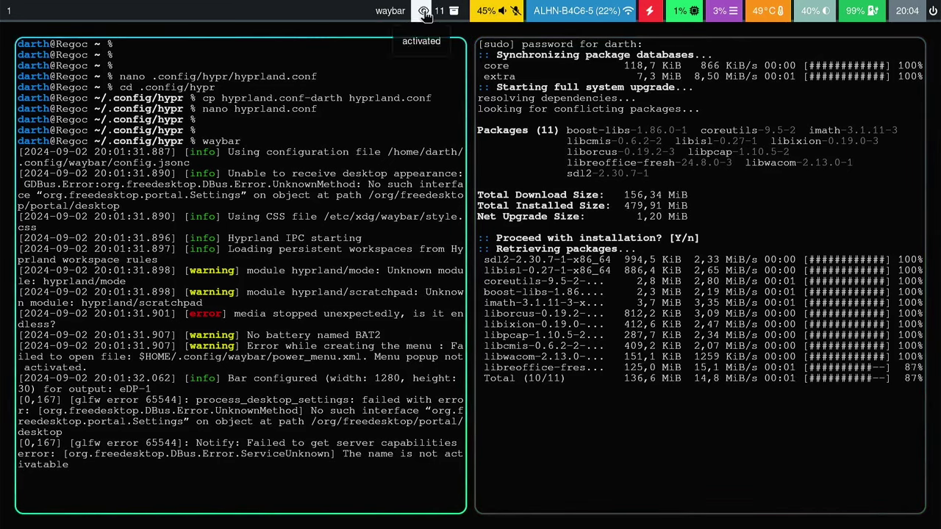
pyautogui.click(425, 13)
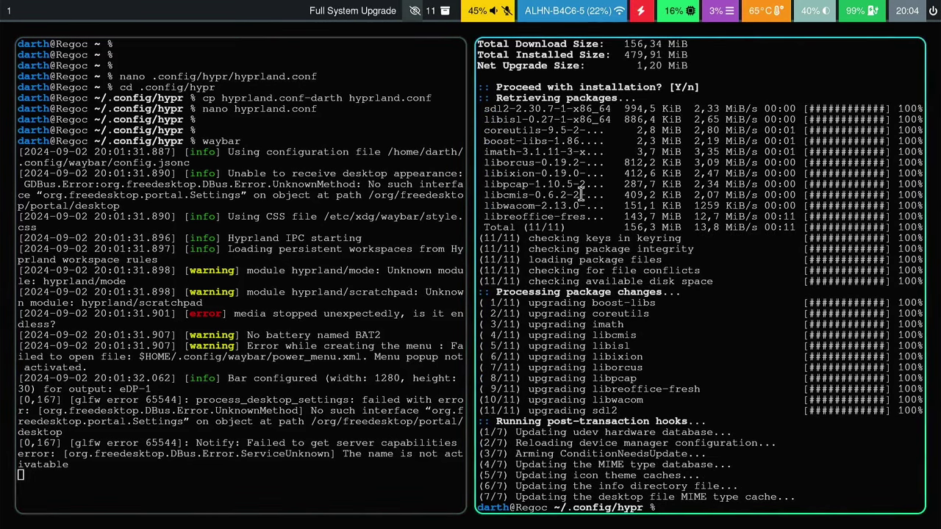
# - Close the Full System Upgrade terminal with exit and stop the Waybar process running in the remaining terminal
pyautogui.write('exit')
pyautogui.press('Return')
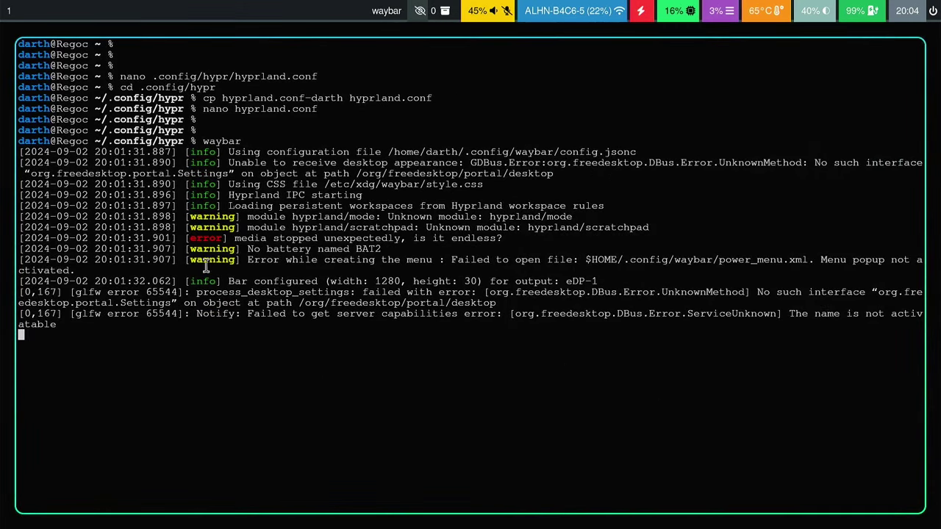
pyautogui.hotkey('ctrl', 'c')
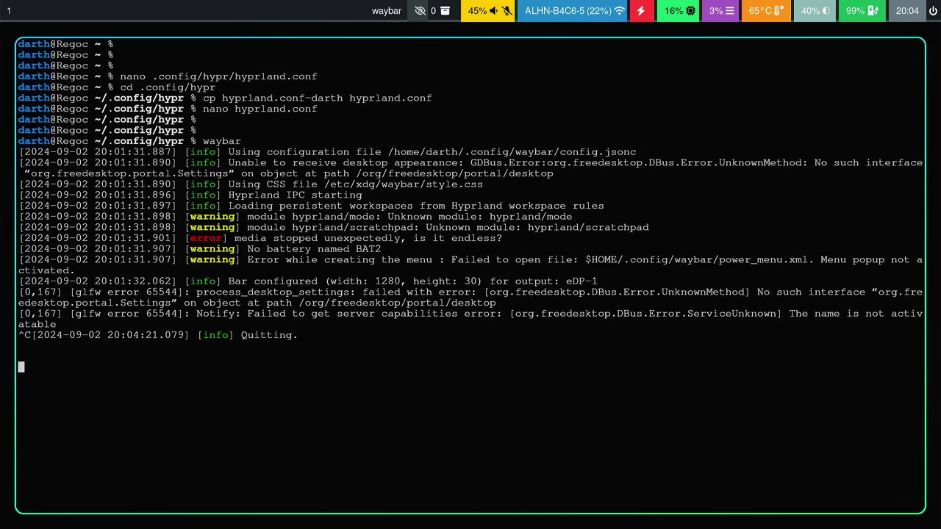
# - Log out of the Hyprland session and log back in with the account password
pyautogui.press('super+m')
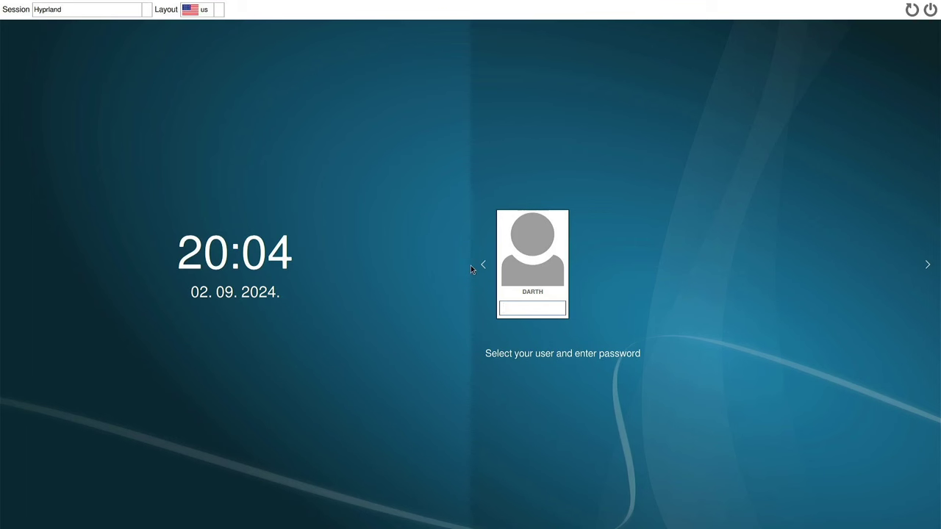
pyautogui.write('********')
pyautogui.press('Return')
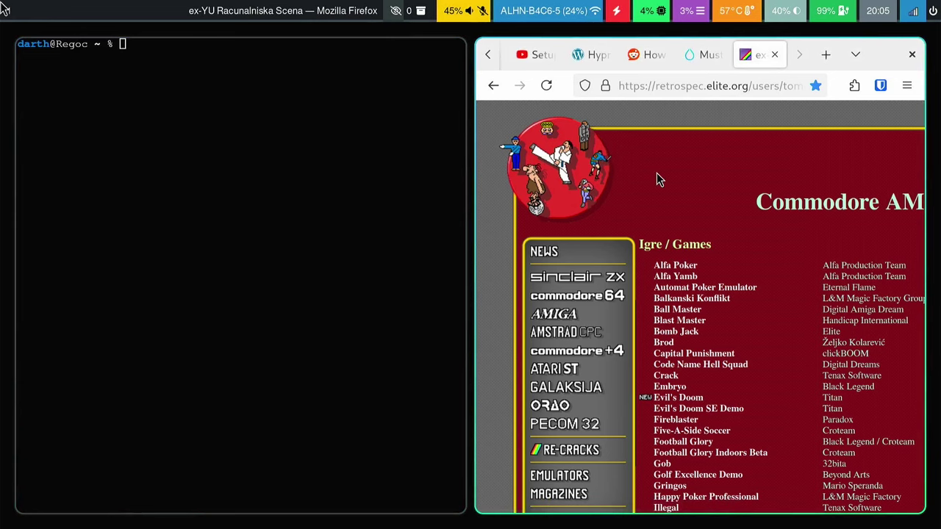
# - Move the Firefox window to workspace 2 and return to workspace 1
pyautogui.press('super+f')
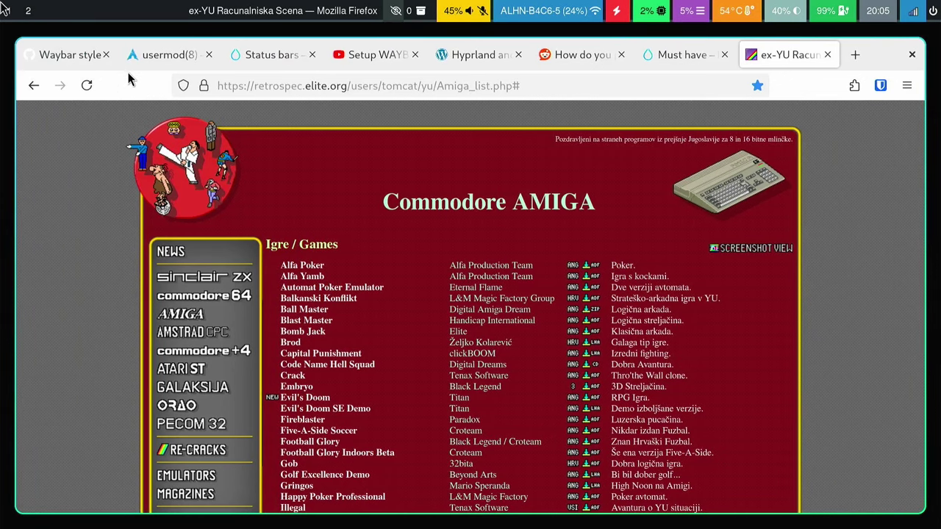
pyautogui.press('super+1')
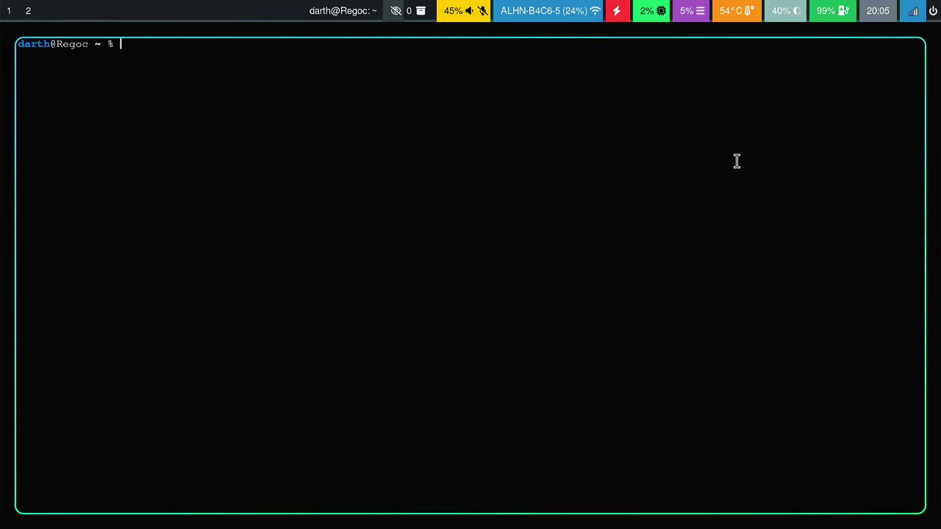
# - Open four more tiled terminals in workspace 1 and widen the large terminal beside them to over half the screen width
pyautogui.press('super+Return')
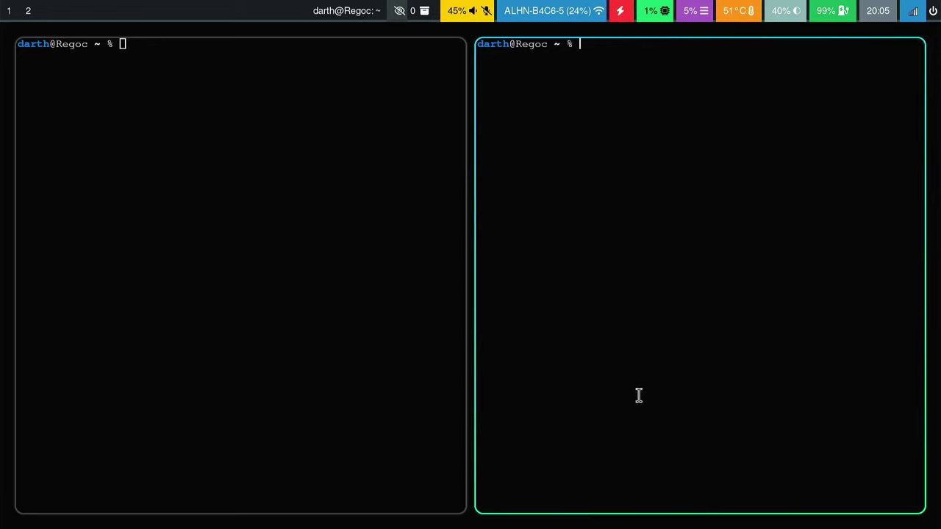
pyautogui.press('super+Return')
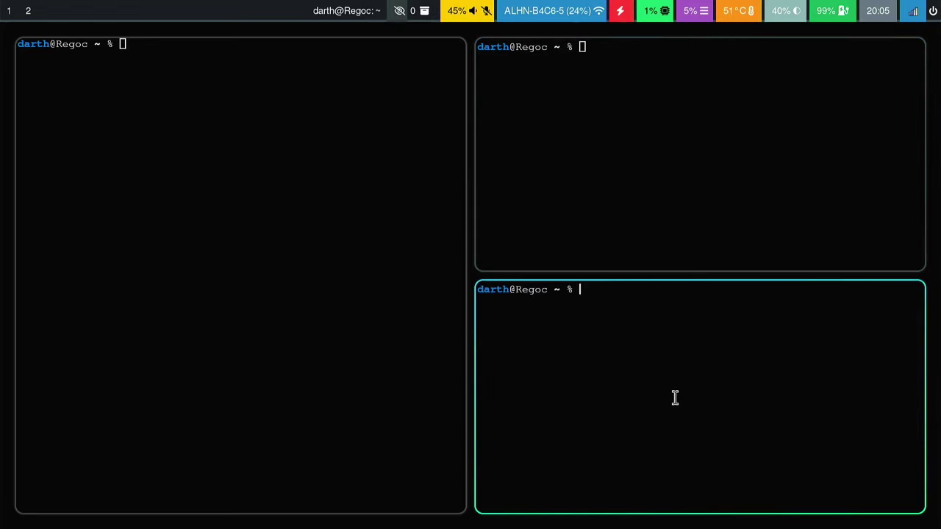
pyautogui.press('super+Return')
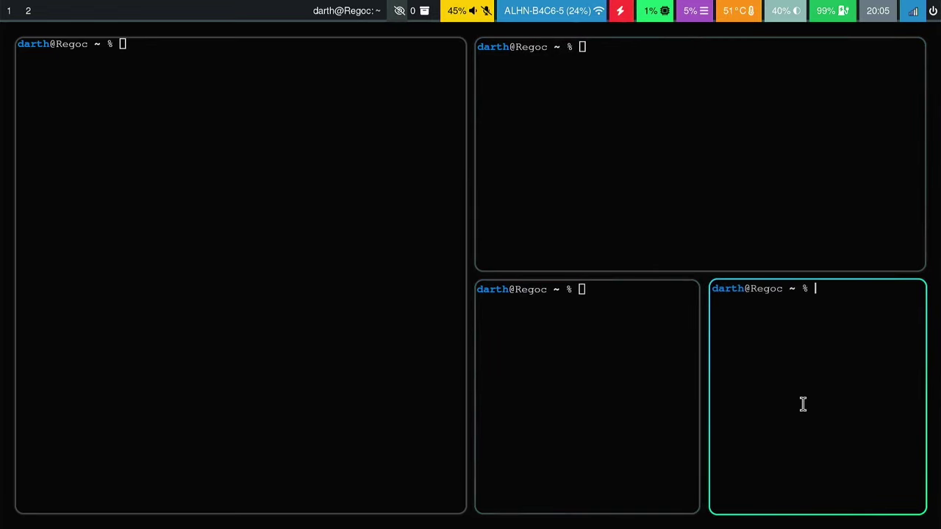
pyautogui.press('super+Return')
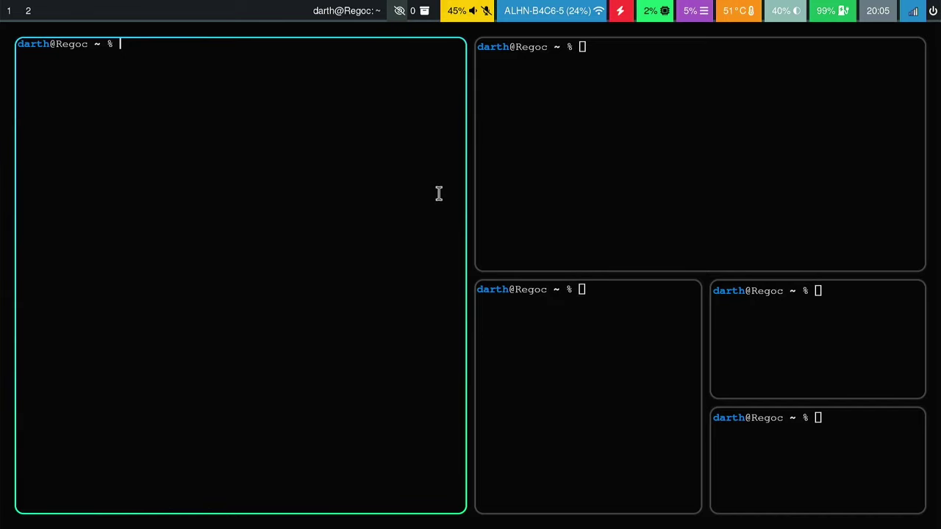
pyautogui.moveTo(472, 197); pyautogui.dragTo(532, 103)
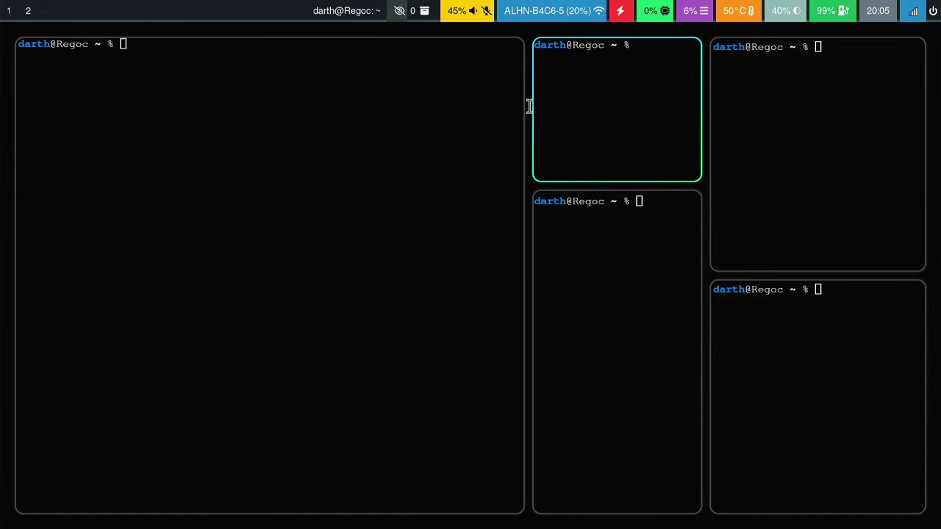